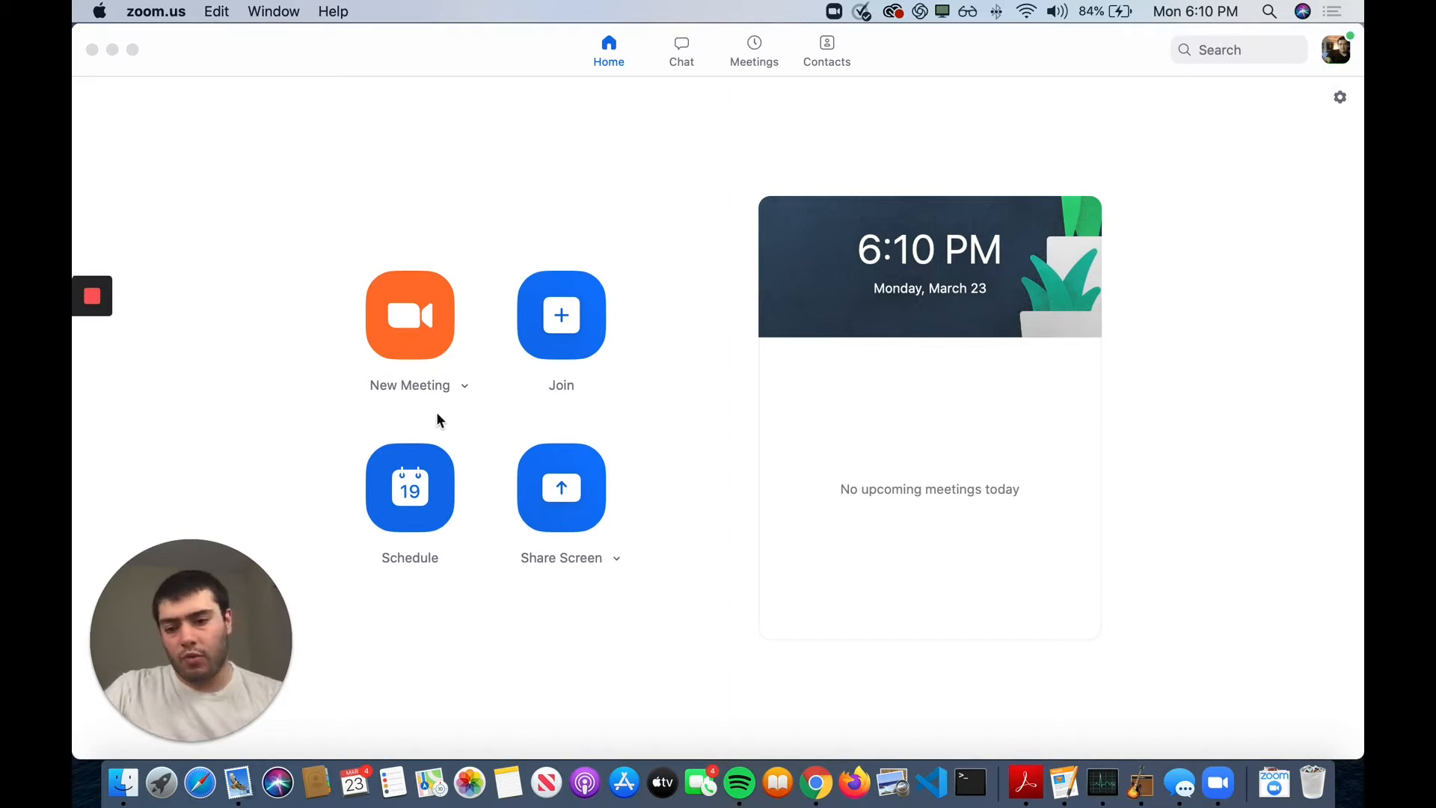
Close the Zoom window and reopen Zoom to its home screen
left_click(108, 52)
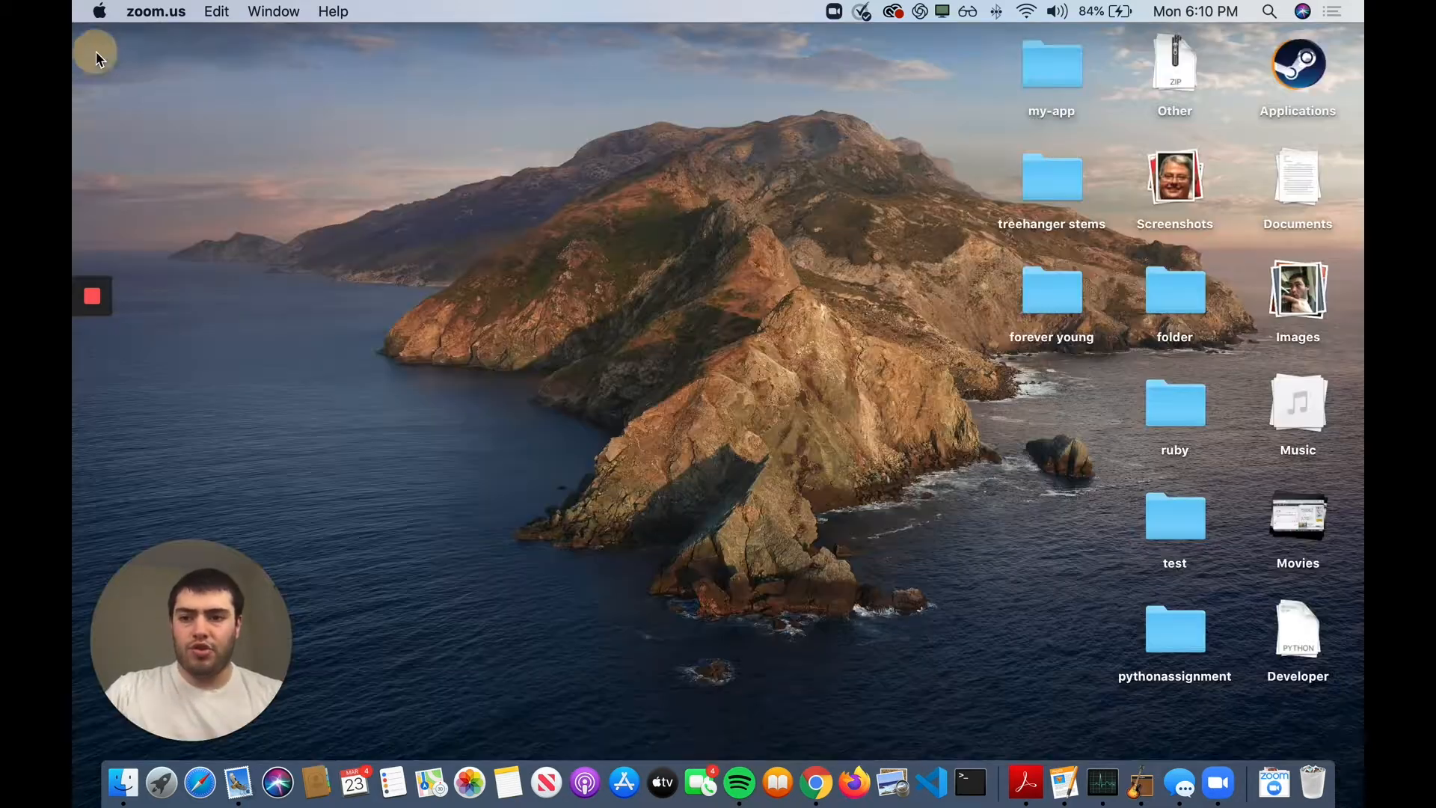
key("super+space")
type("zoom")
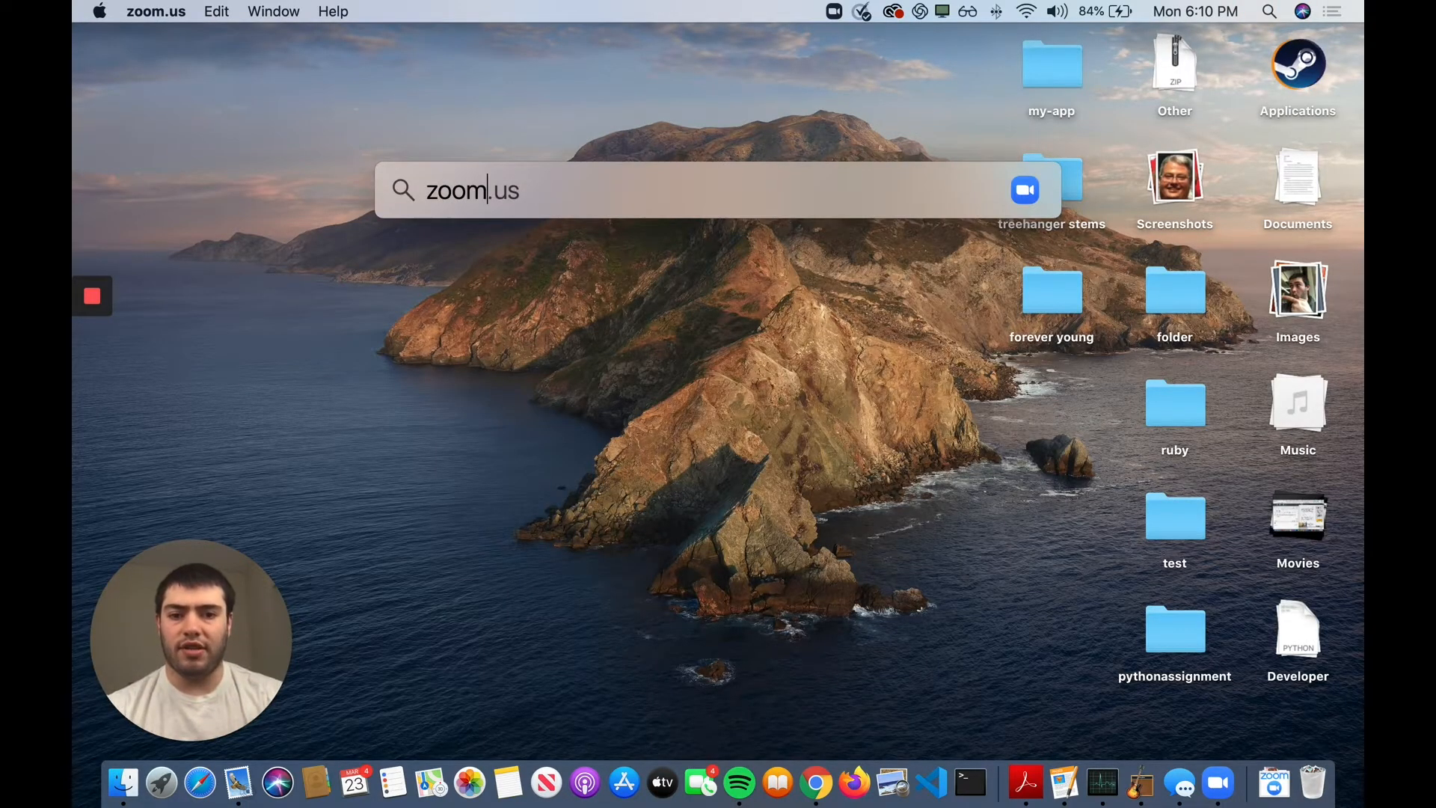
key("Return")
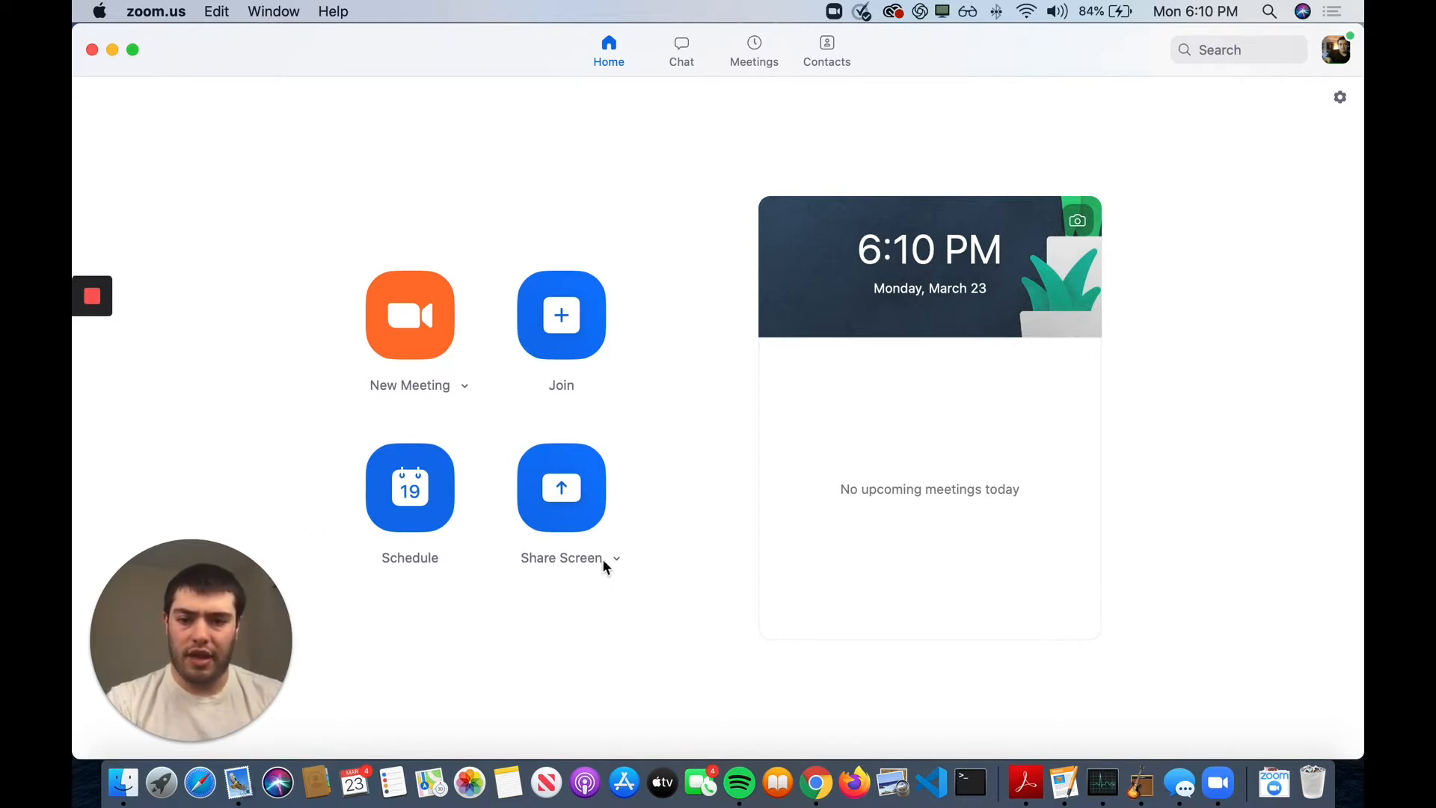
Start scheduling a meeting and replace its default topic with "Standup Meeting"
left_click(433, 518)
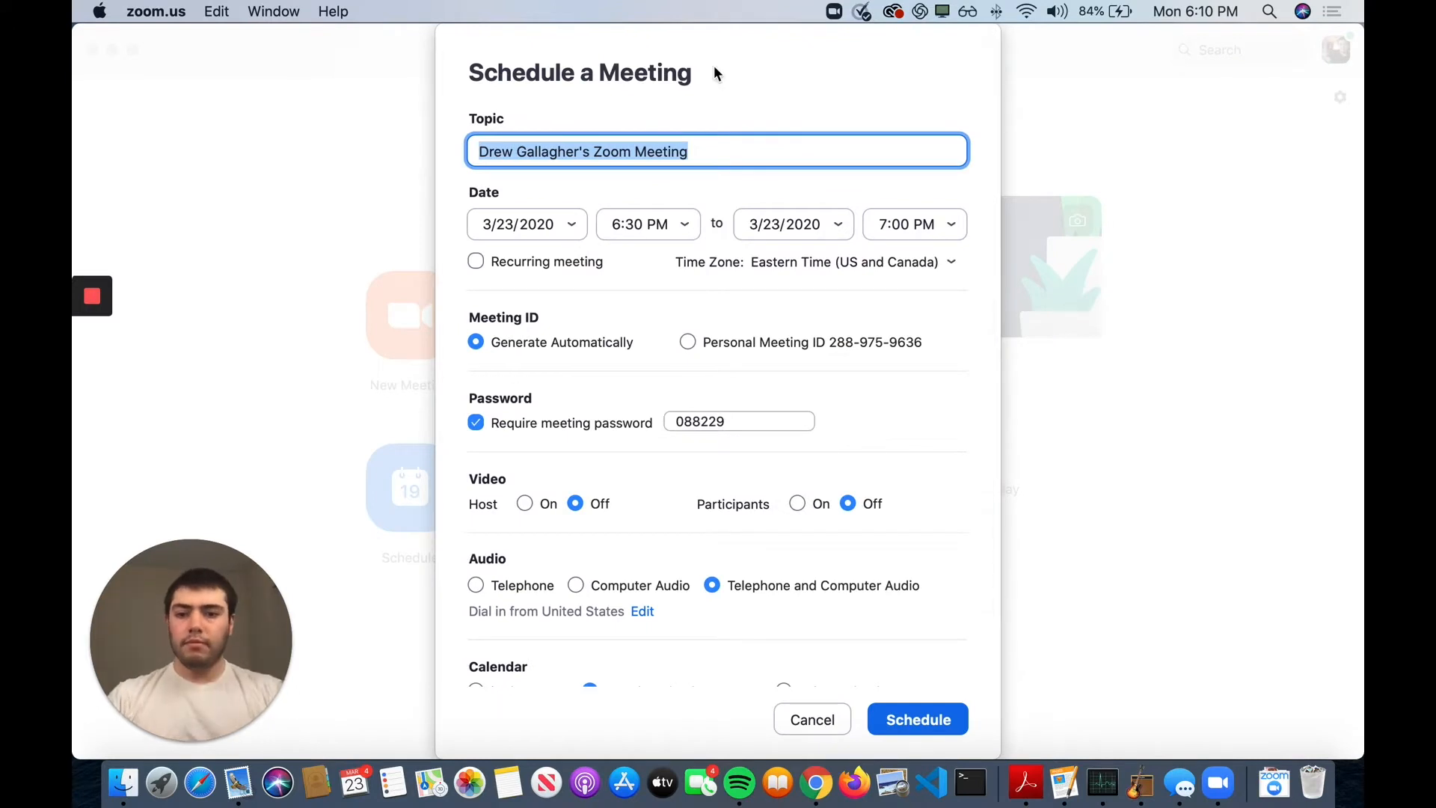
left_click(565, 152)
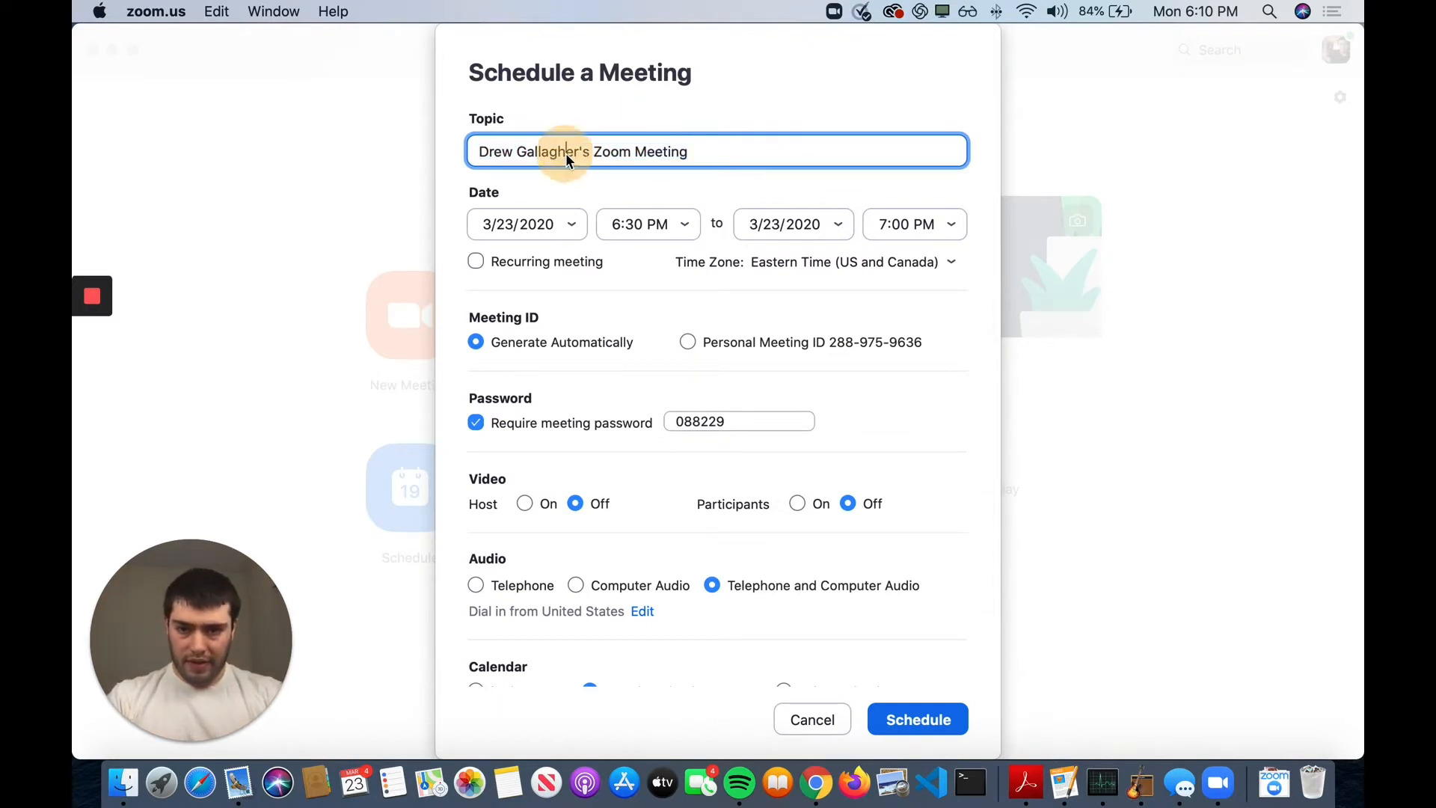
left_click(481, 151)
left_click(628, 75)
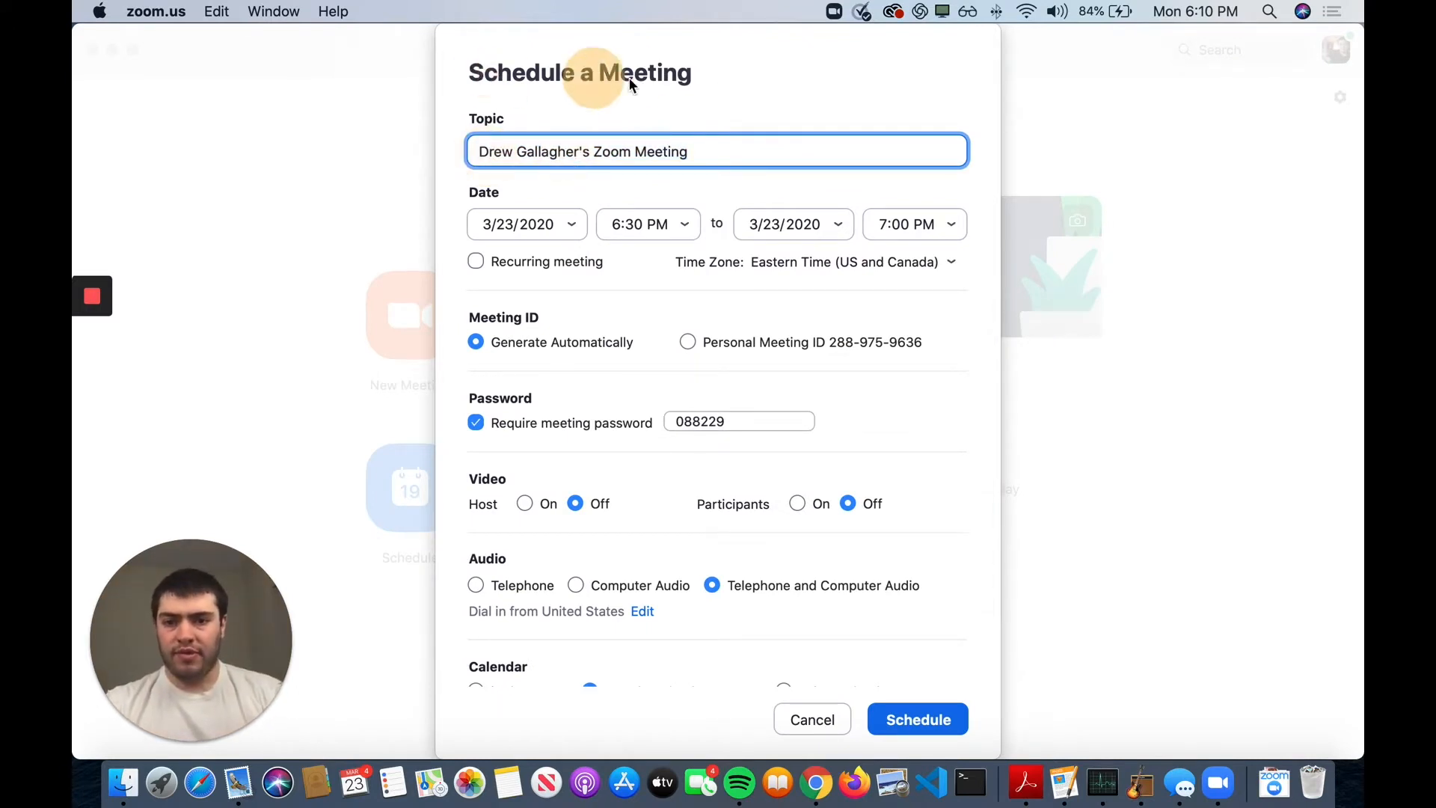
triple_click(621, 153)
key("BackSpace")
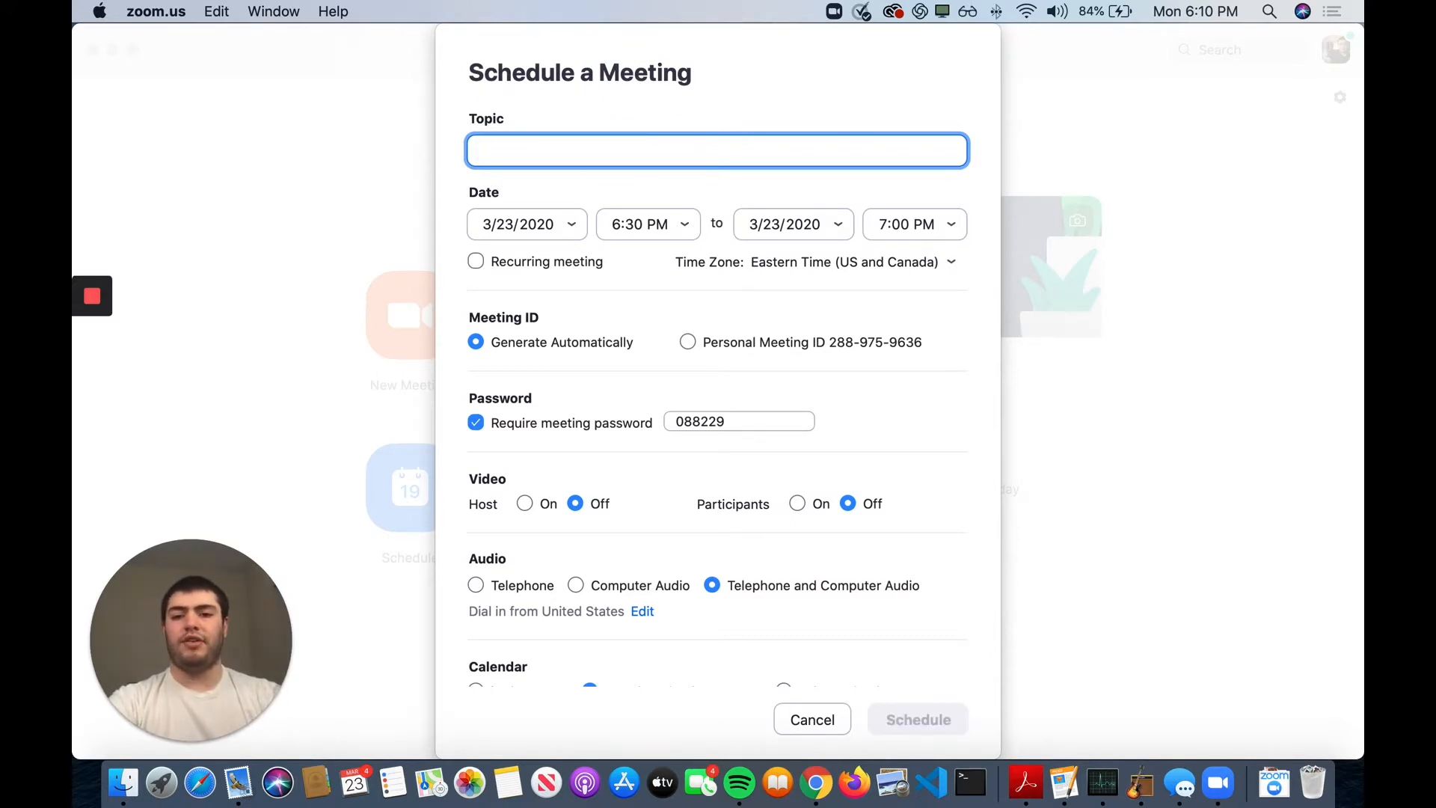
type("Standup Meeting")
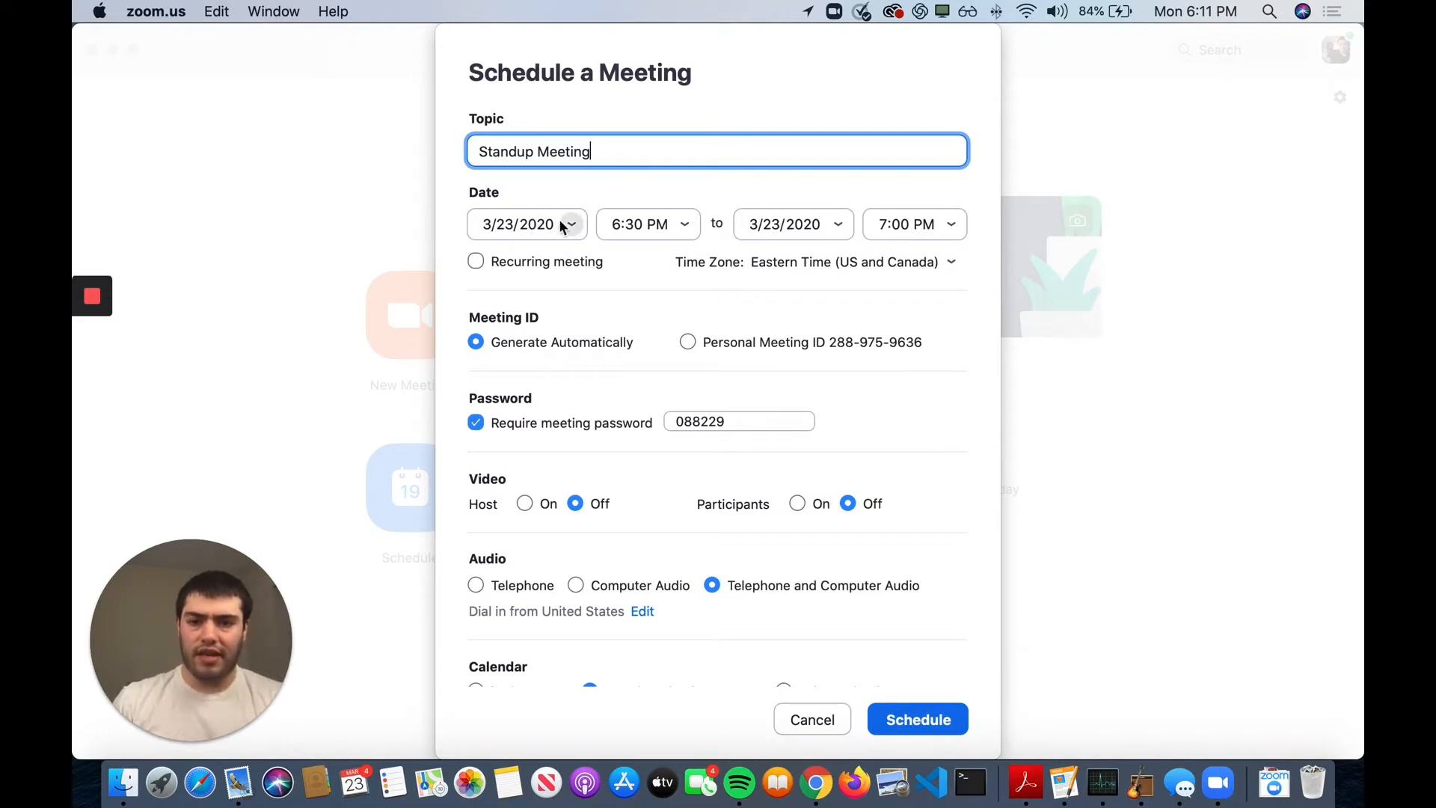
Set the meeting date to 3/24/2020 with a start time of 8:00 AM
left_click(686, 224)
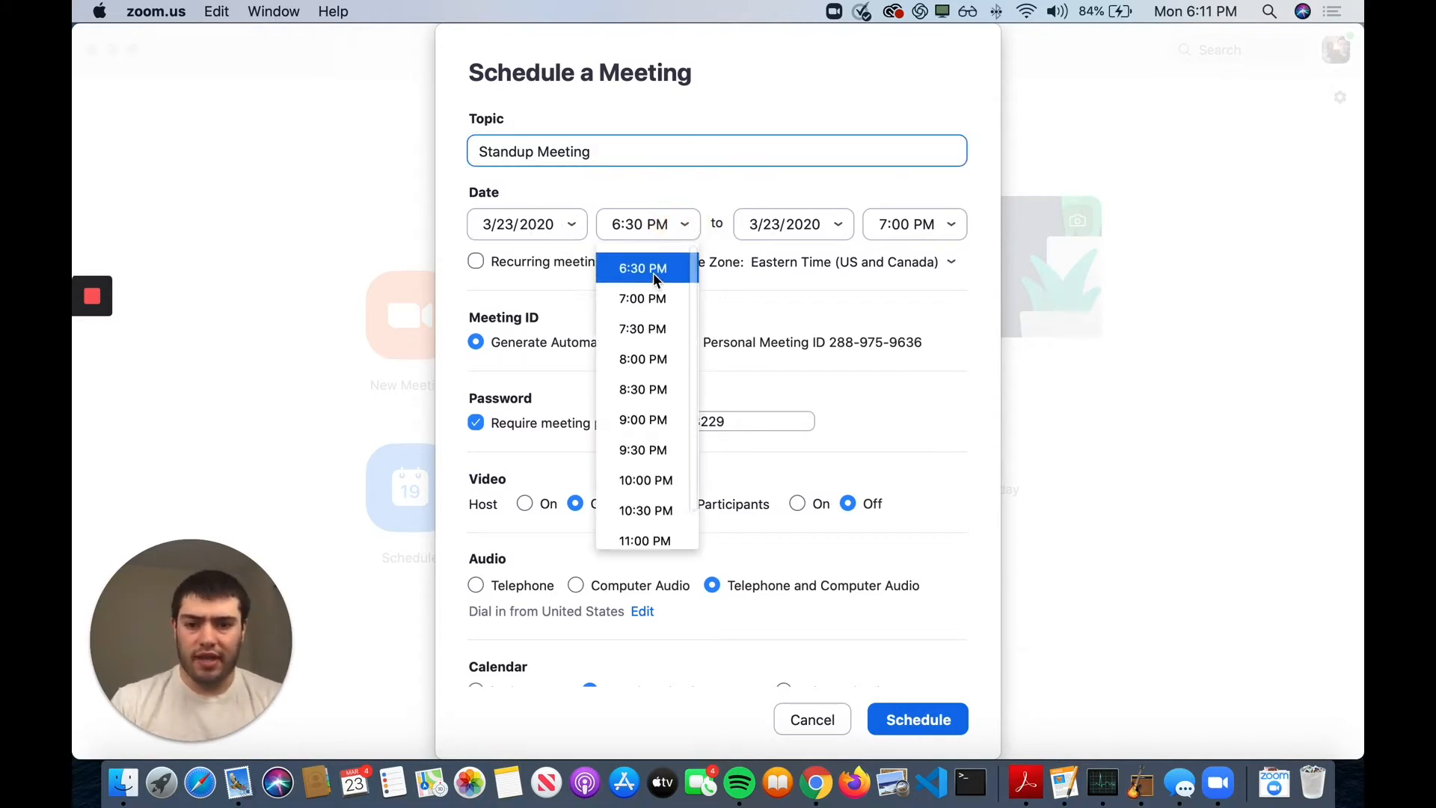
left_click(754, 188)
left_click(655, 227)
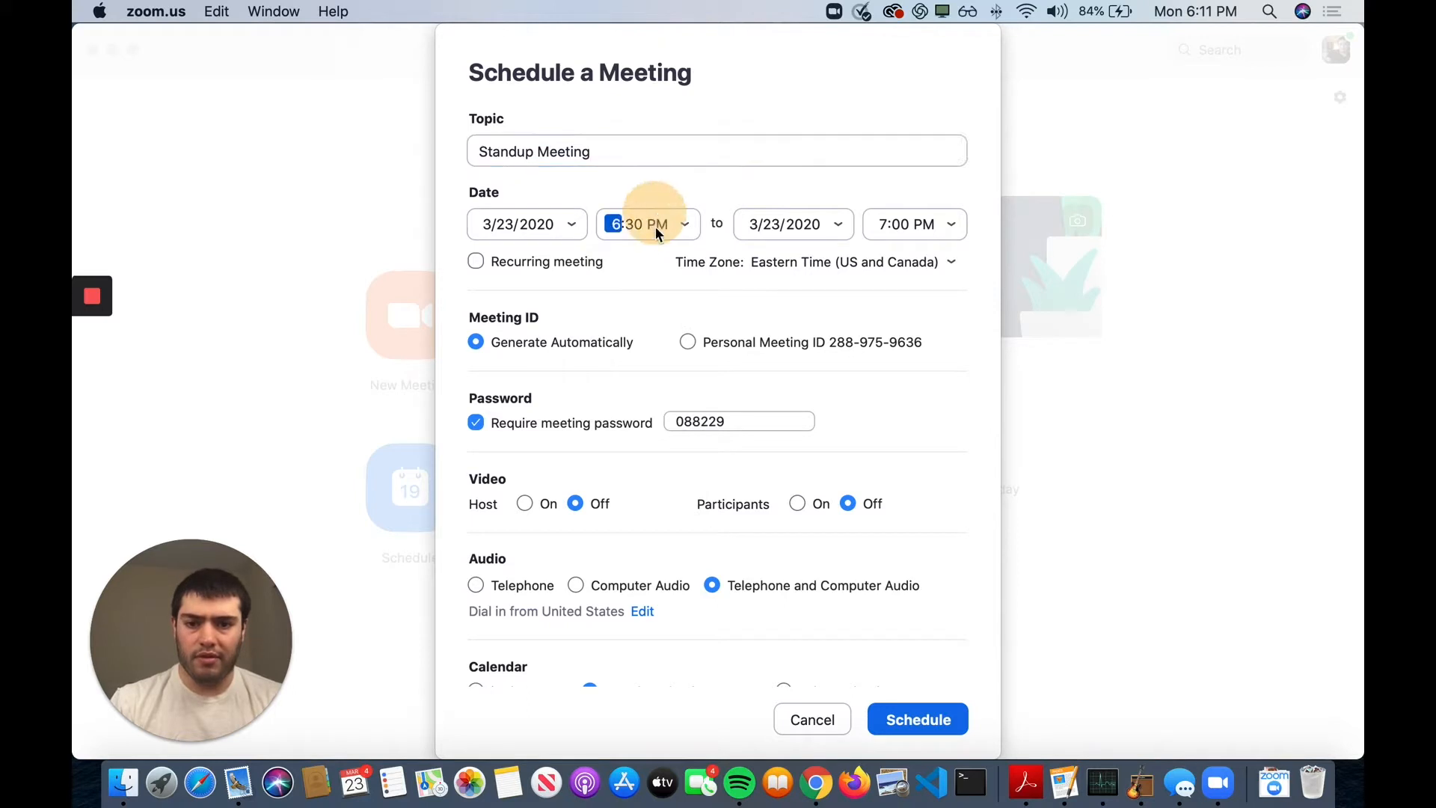
left_click(572, 224)
left_click(519, 337)
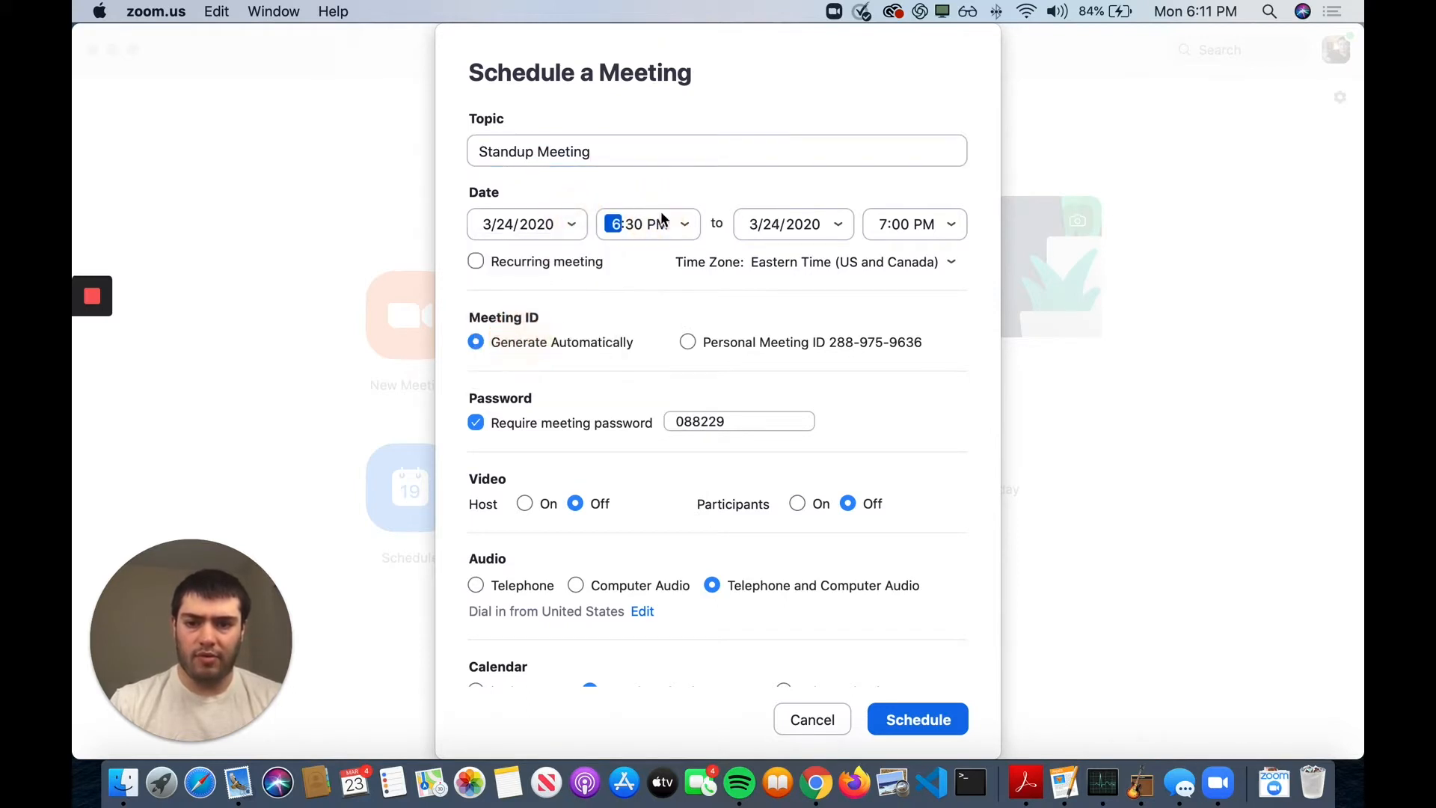
left_click(683, 224)
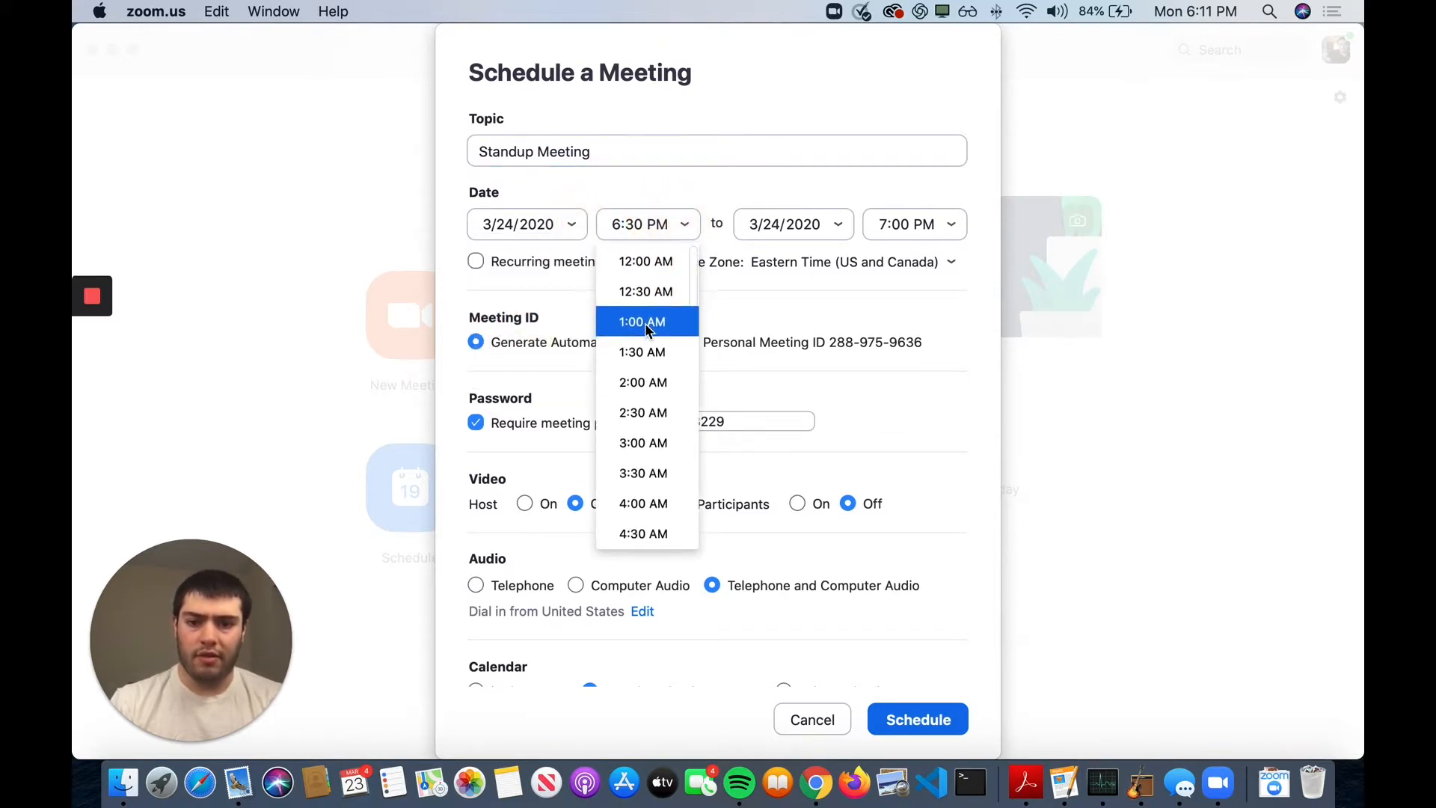
scroll(645, 323, "down", 5)
scroll(645, 323, "down", 3)
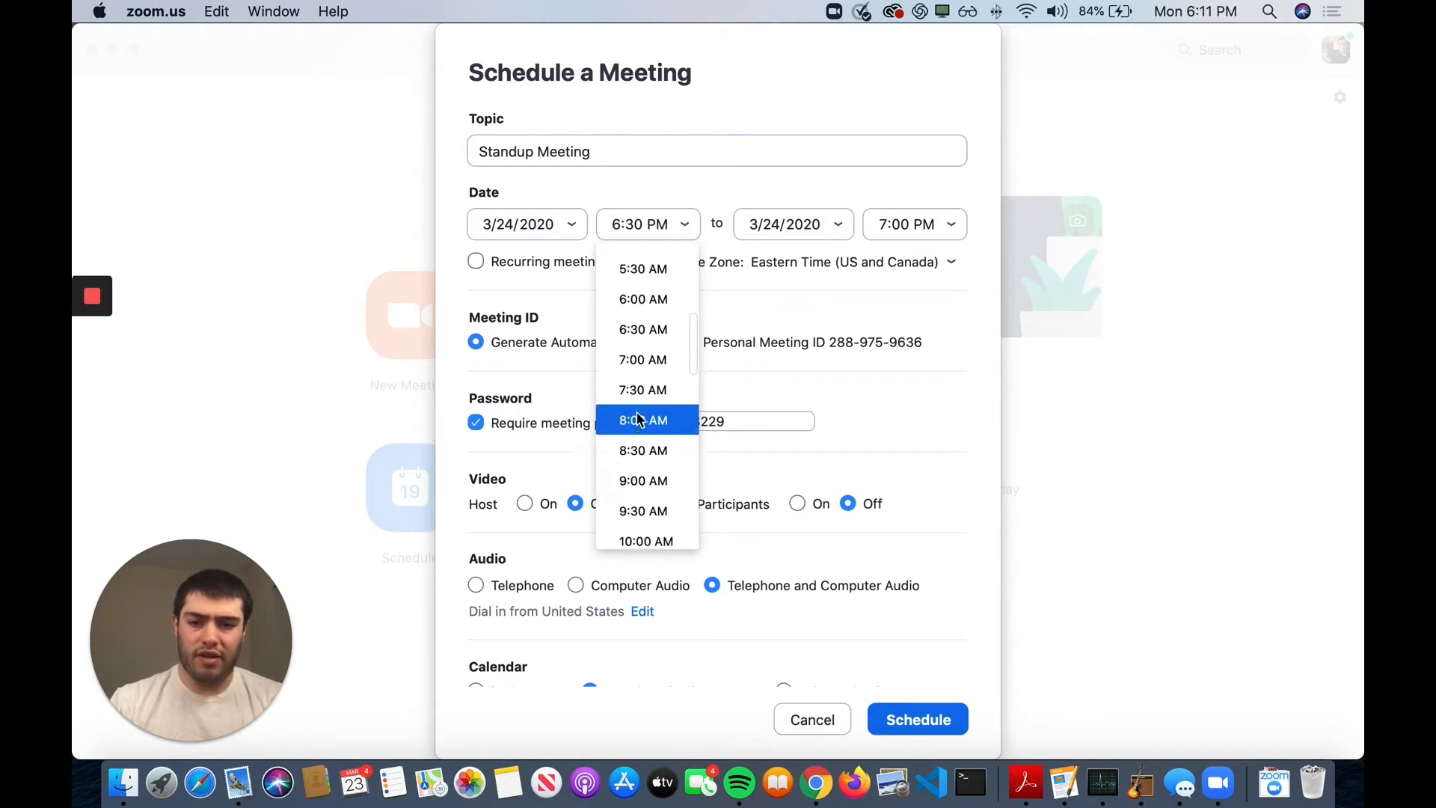
left_click(637, 416)
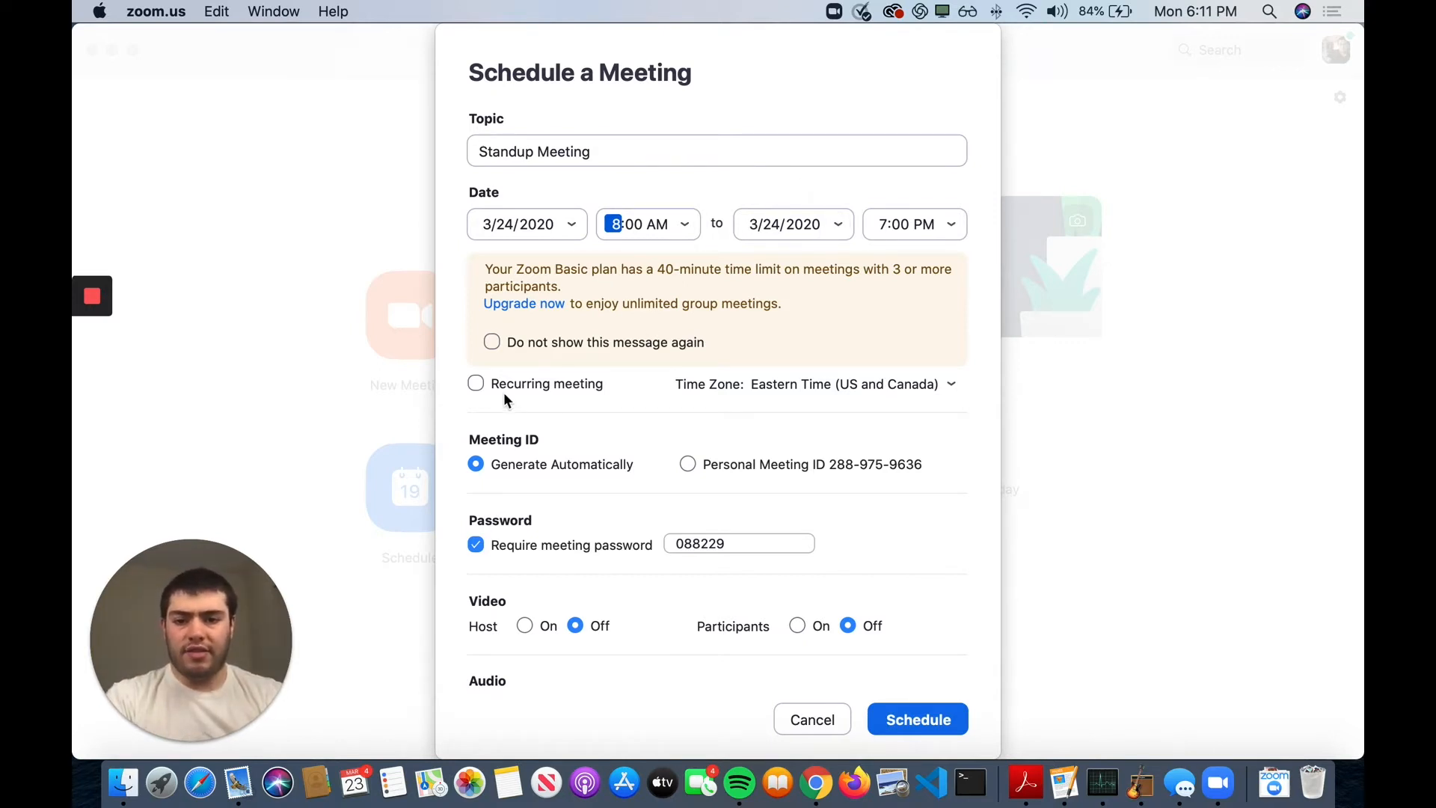
Make the meeting recurring and remove the meeting password requirement
left_click(477, 386)
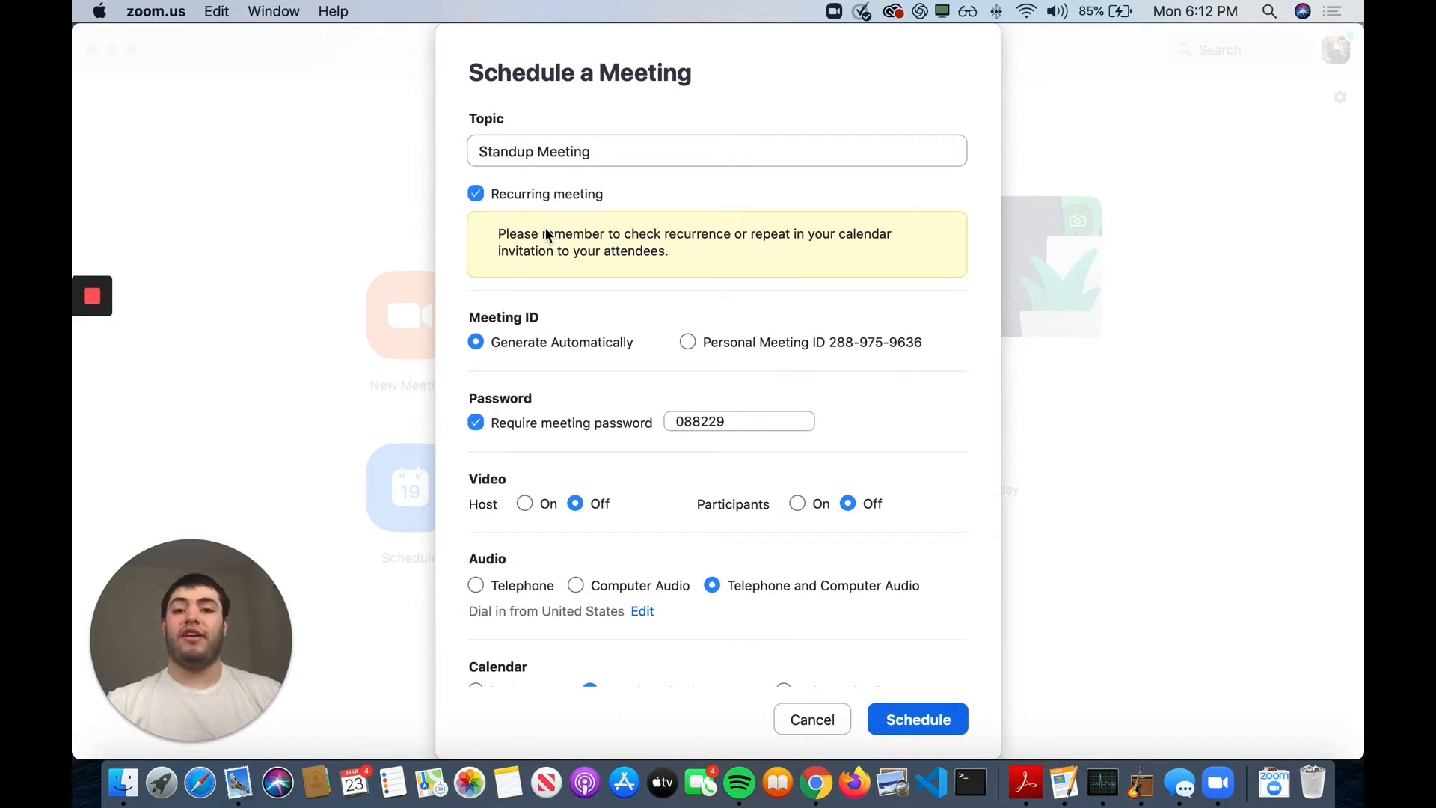
scroll(554, 344, "down", 2)
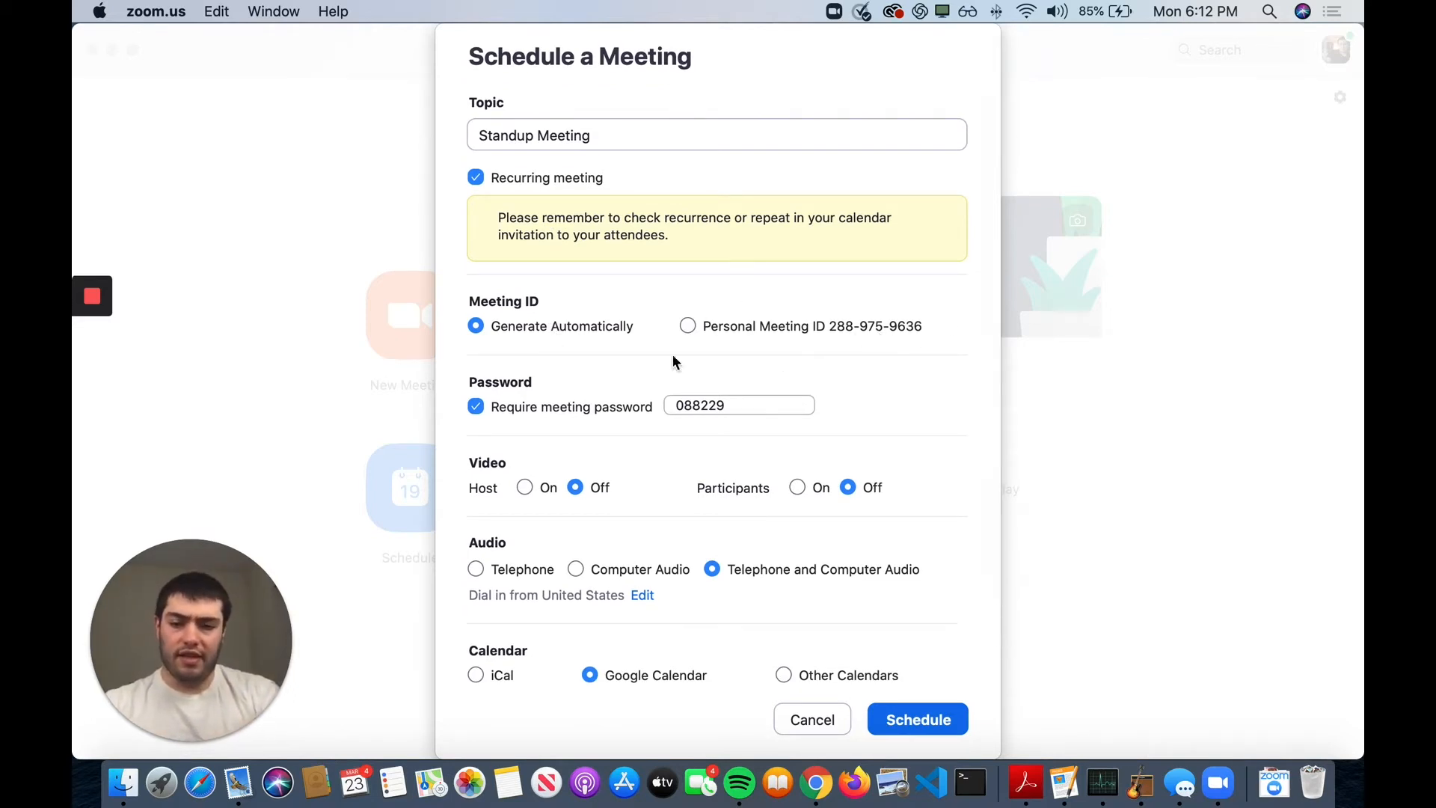
scroll(672, 355, "down", 3)
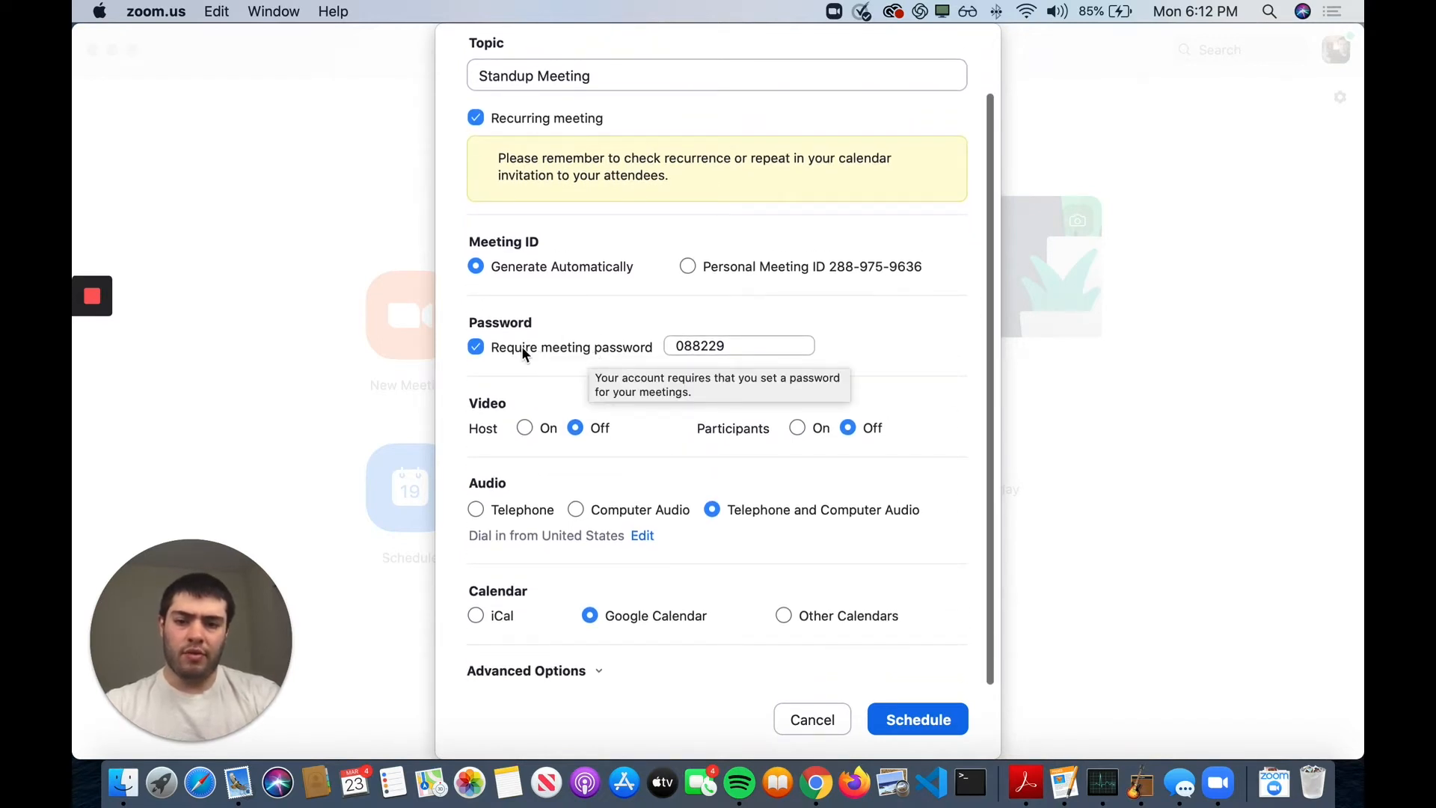
left_click(486, 345)
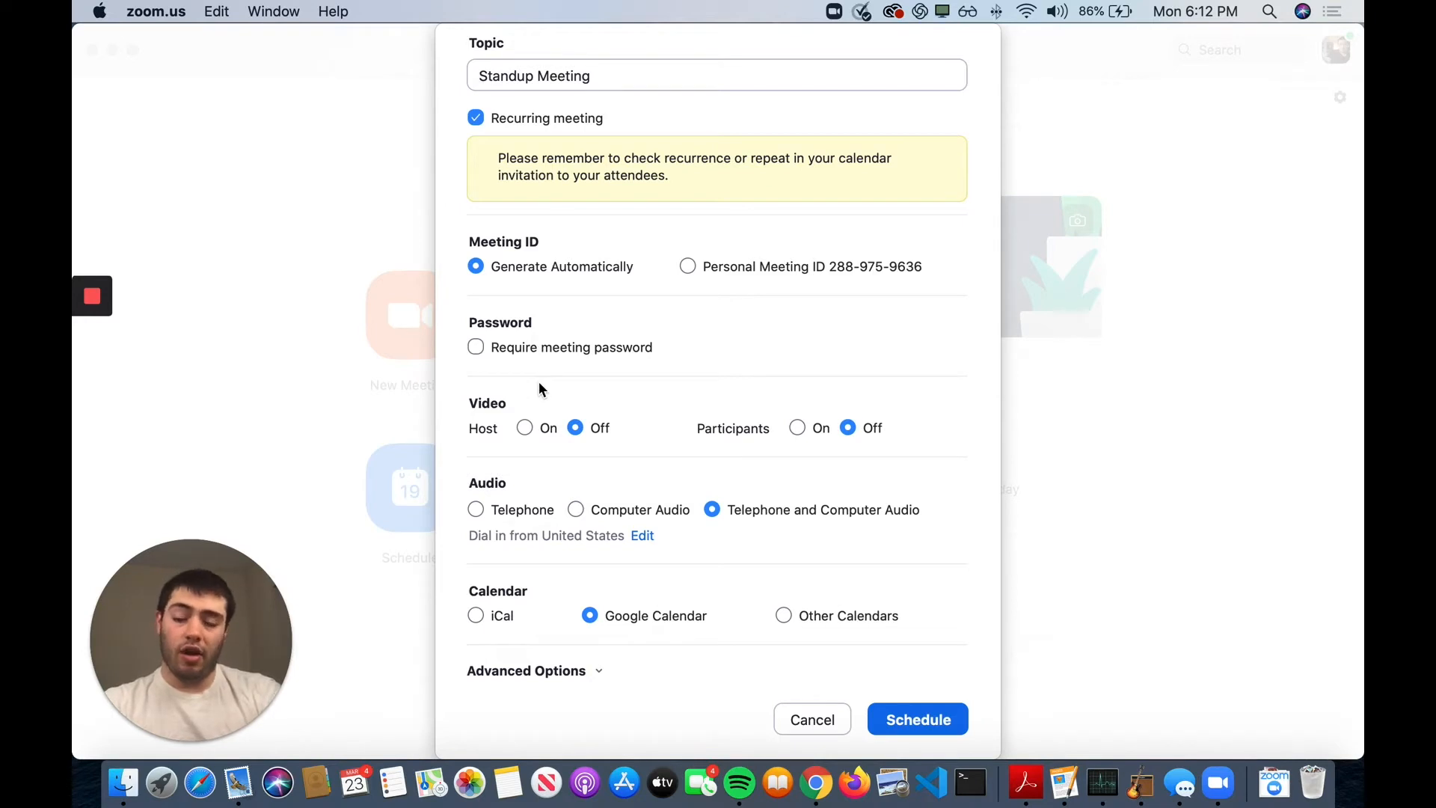
Try the On setting for both host and participant video
left_click(523, 428)
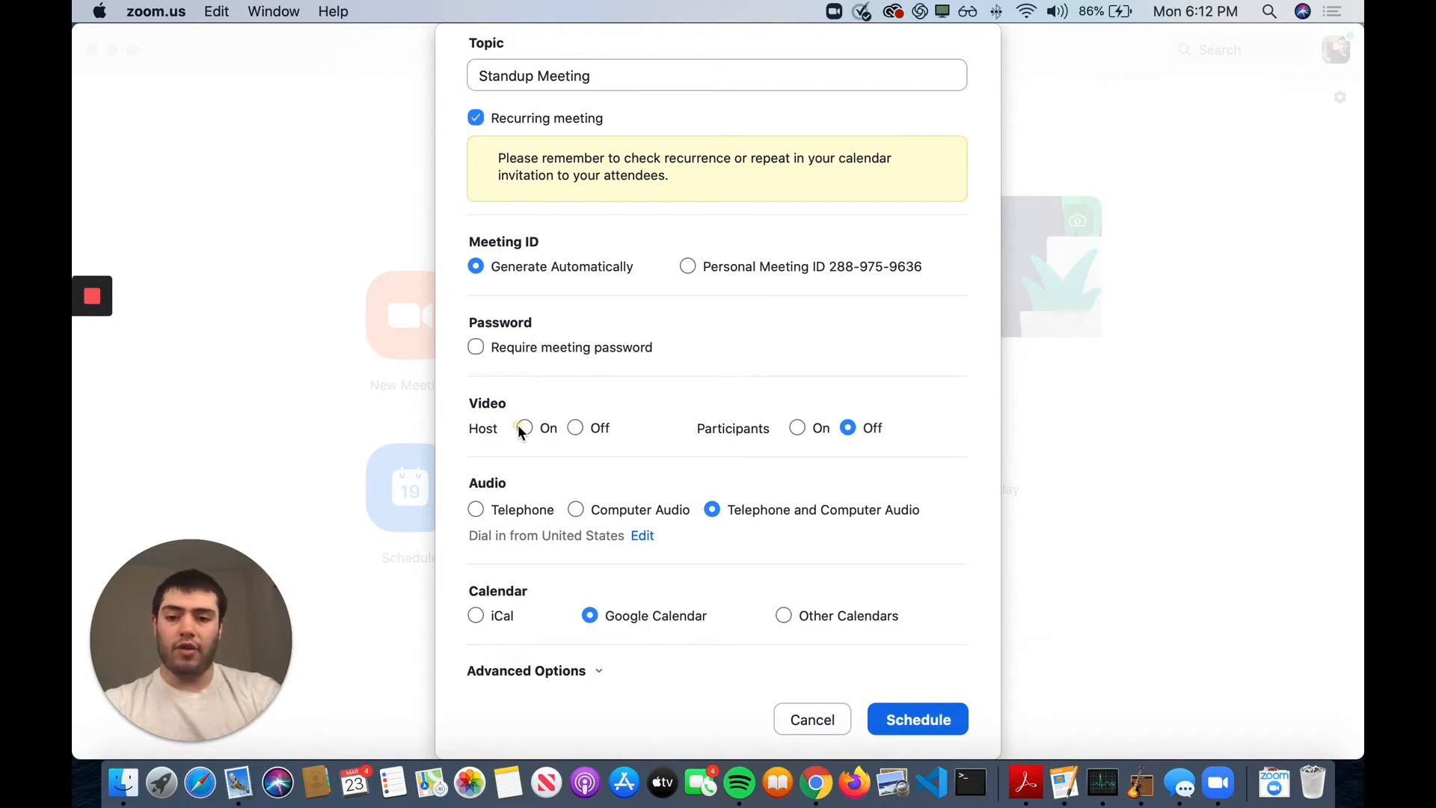
left_click(796, 421)
left_click(793, 426)
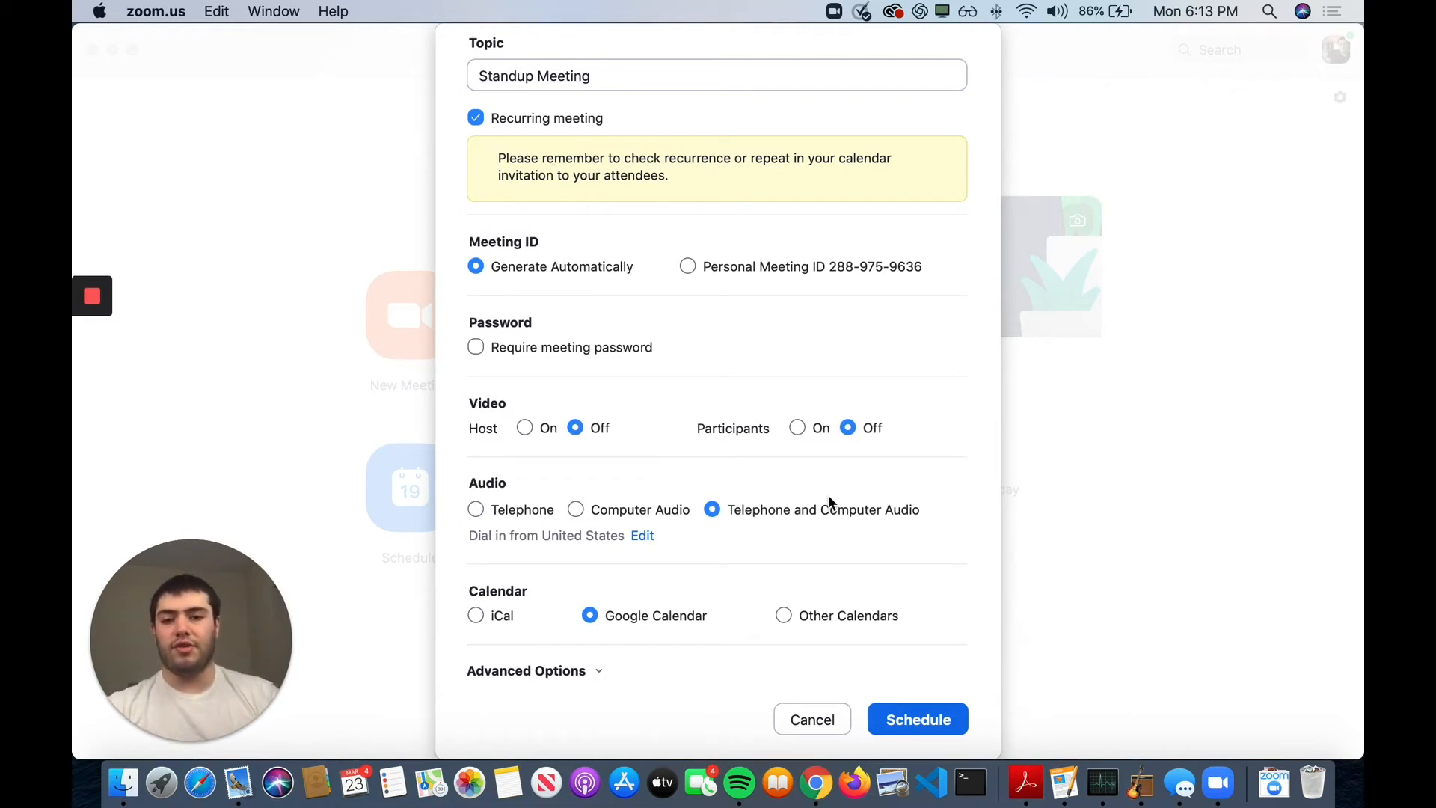
Browse the available global dial-in countries and dismiss the list without changing the selection
left_click(644, 536)
scroll(663, 390, "down", 2)
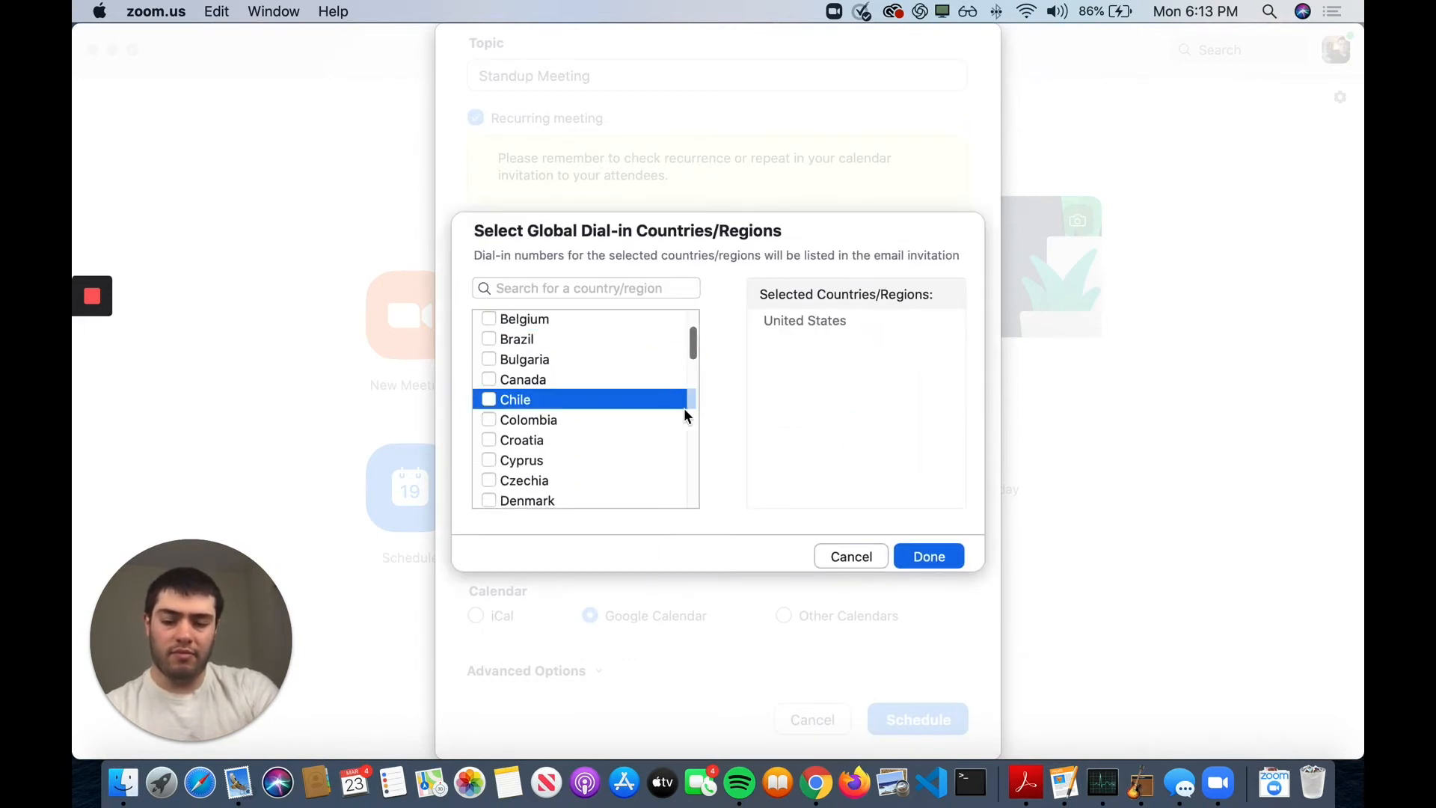
scroll(684, 407, "down", 2)
left_click(829, 554)
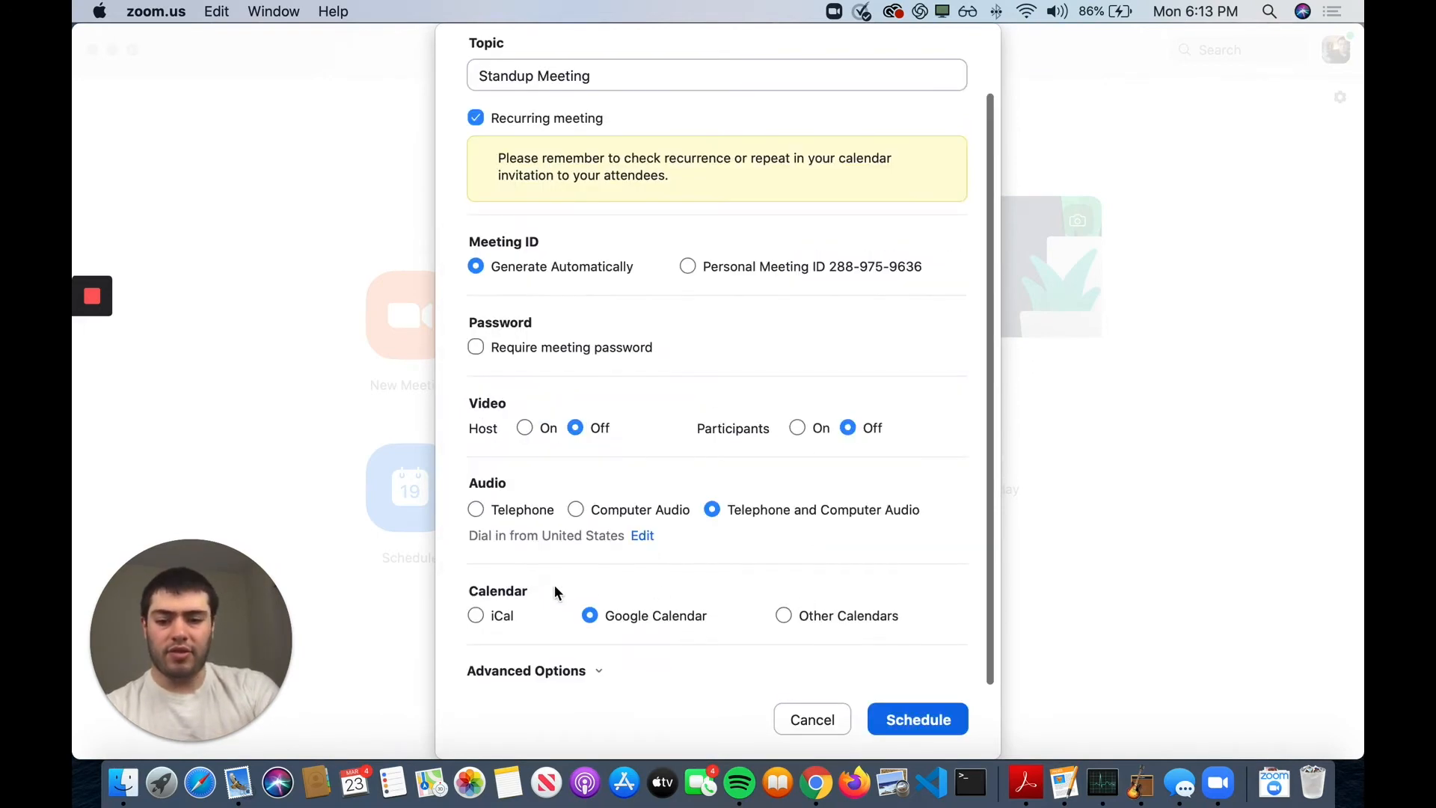
Try the iCal and Google Calendar choices and settle on Other Calendars for the meeting's calendar
left_click(478, 616)
left_click(590, 615)
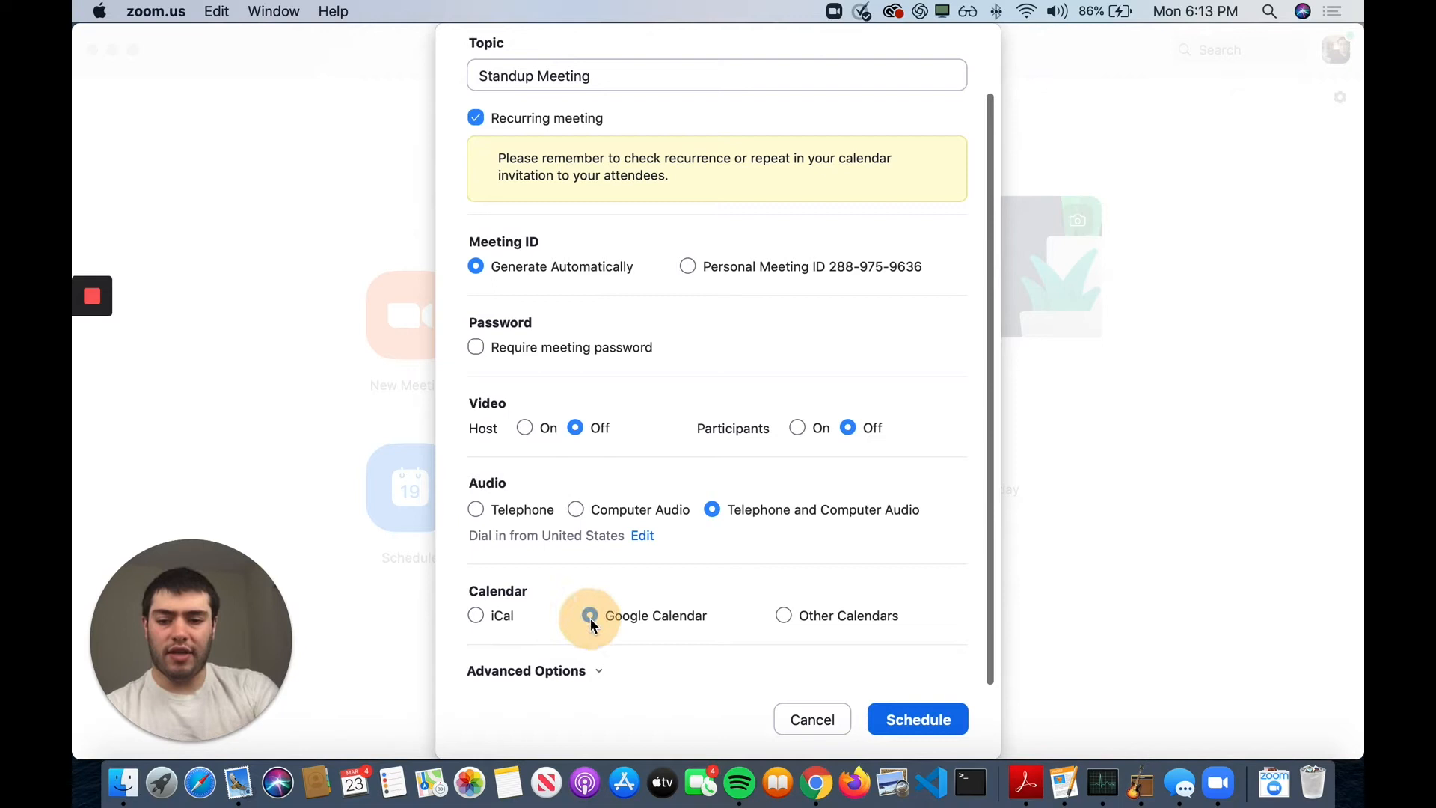
left_click(786, 612)
scroll(796, 573, "down", 1)
scroll(738, 603, "up", 1)
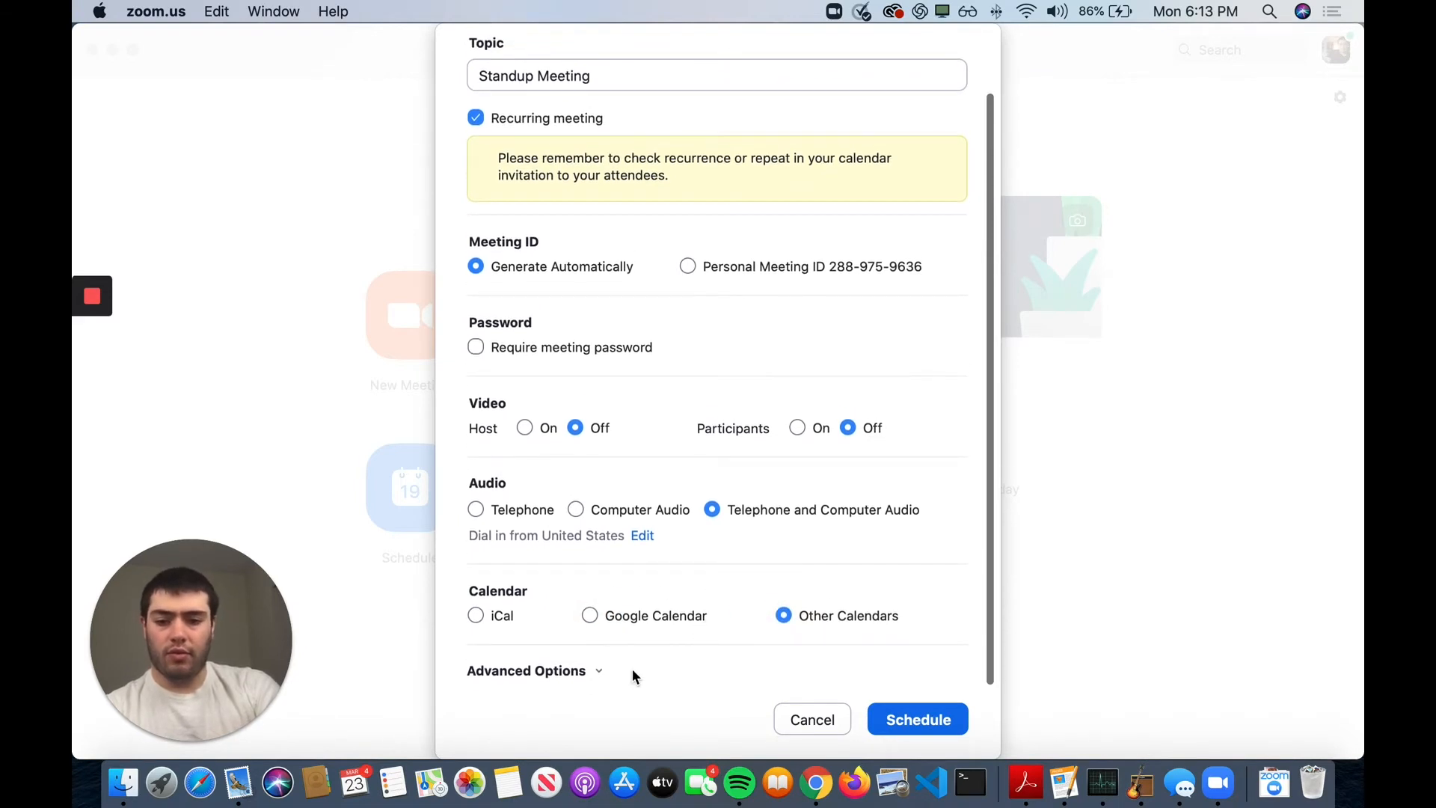
In the advanced meeting options, enable join before host, mute participants on entry and automatic recording on the local computer
left_click(602, 671)
left_click(665, 618)
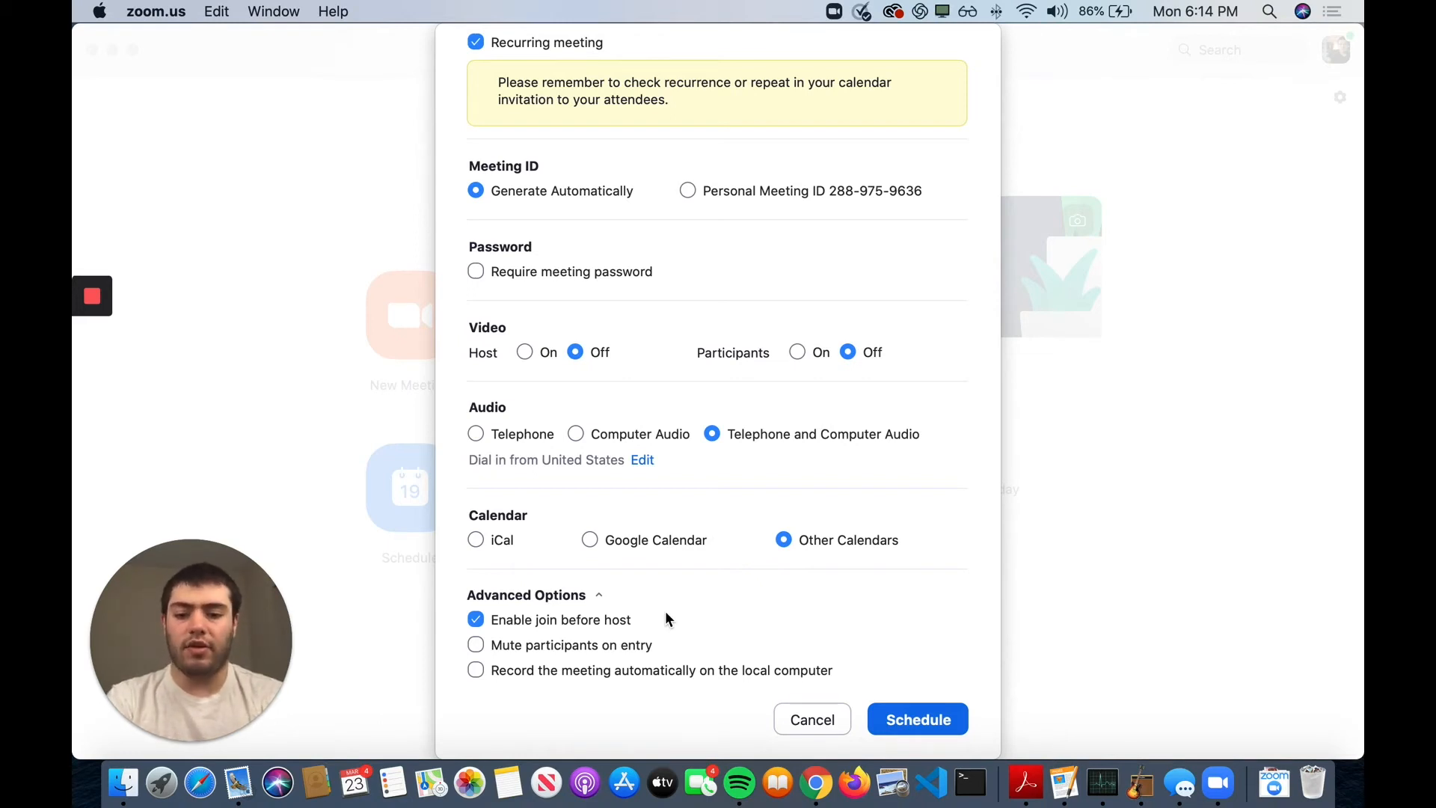
left_click(595, 642)
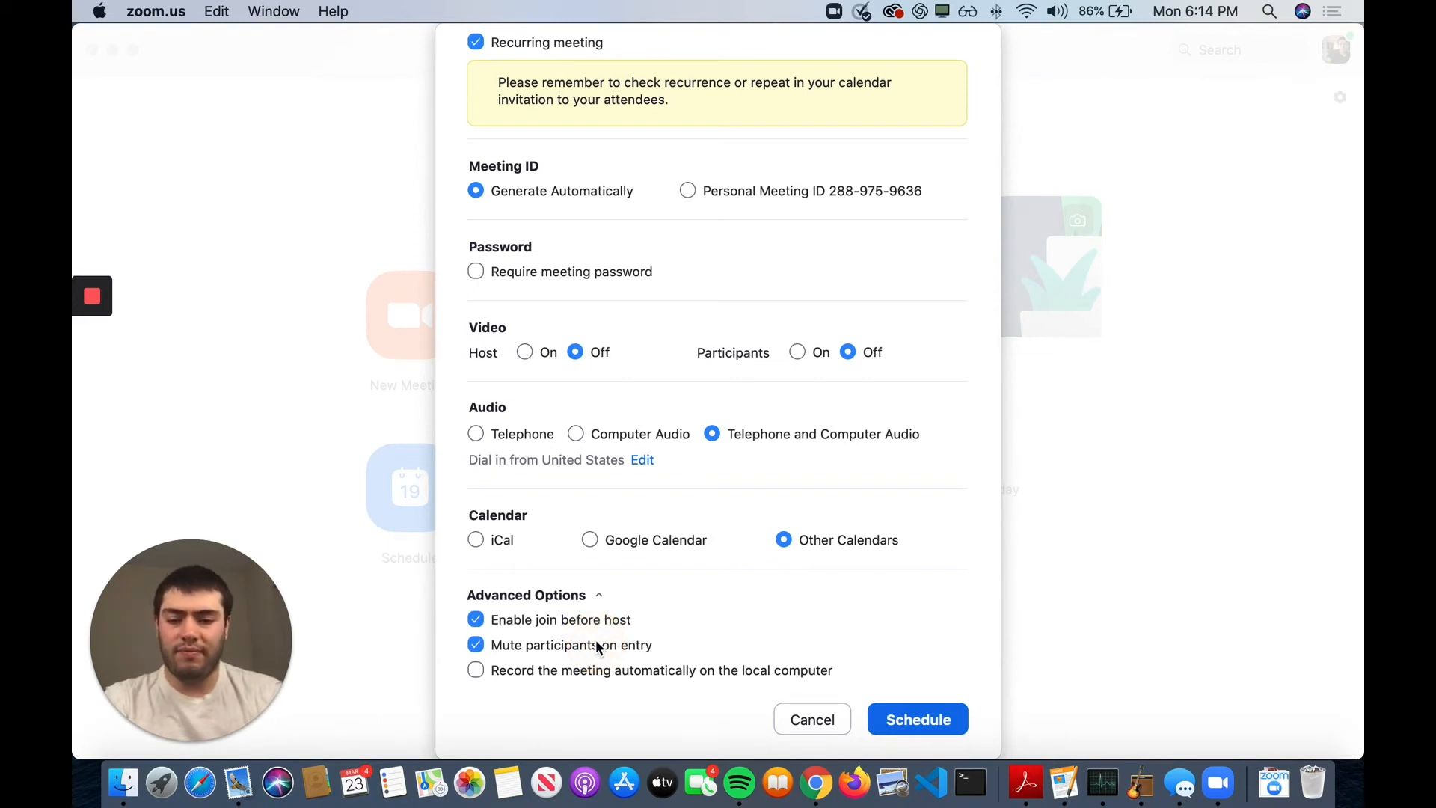
left_click(584, 670)
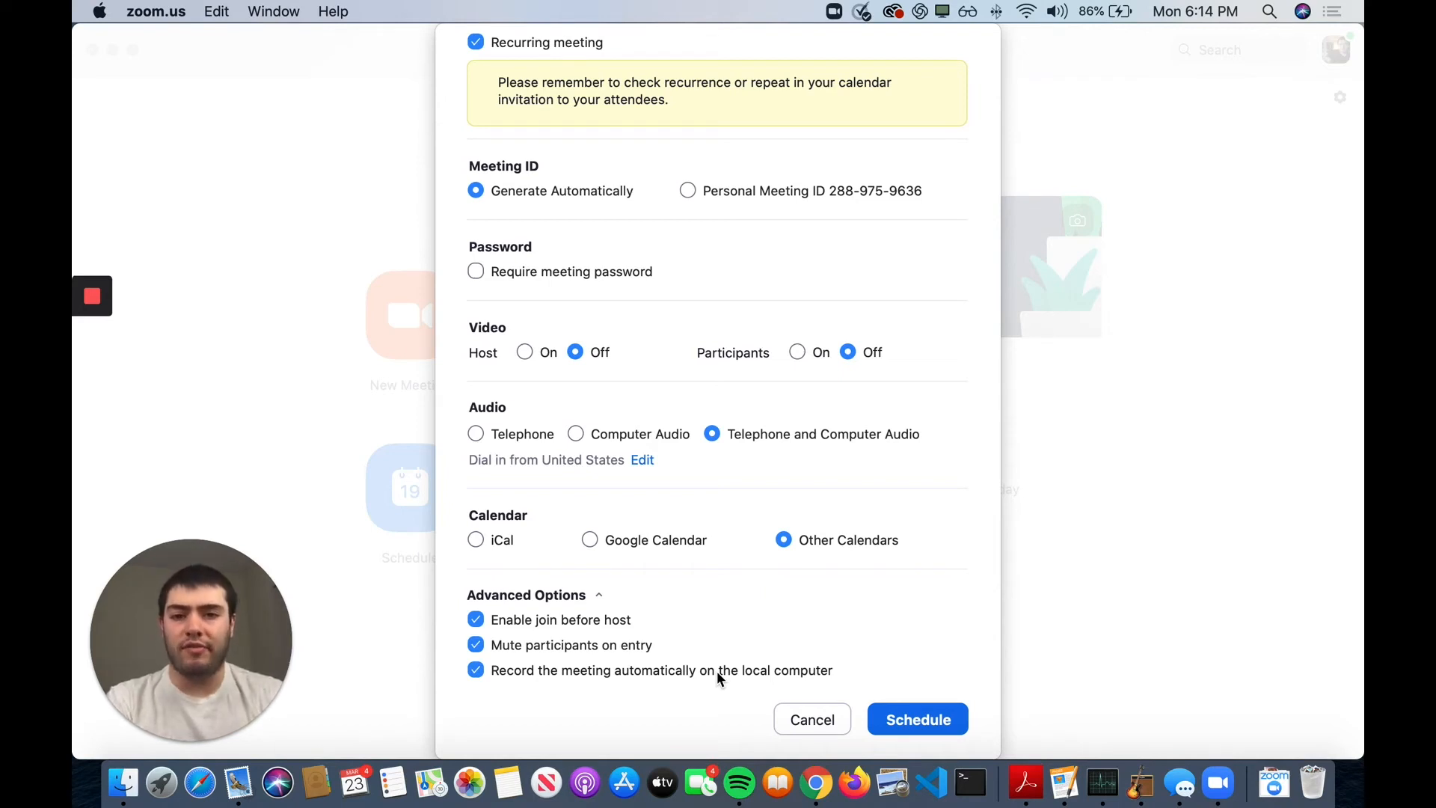
Schedule the recurring meeting and copy its invitation
left_click(917, 718)
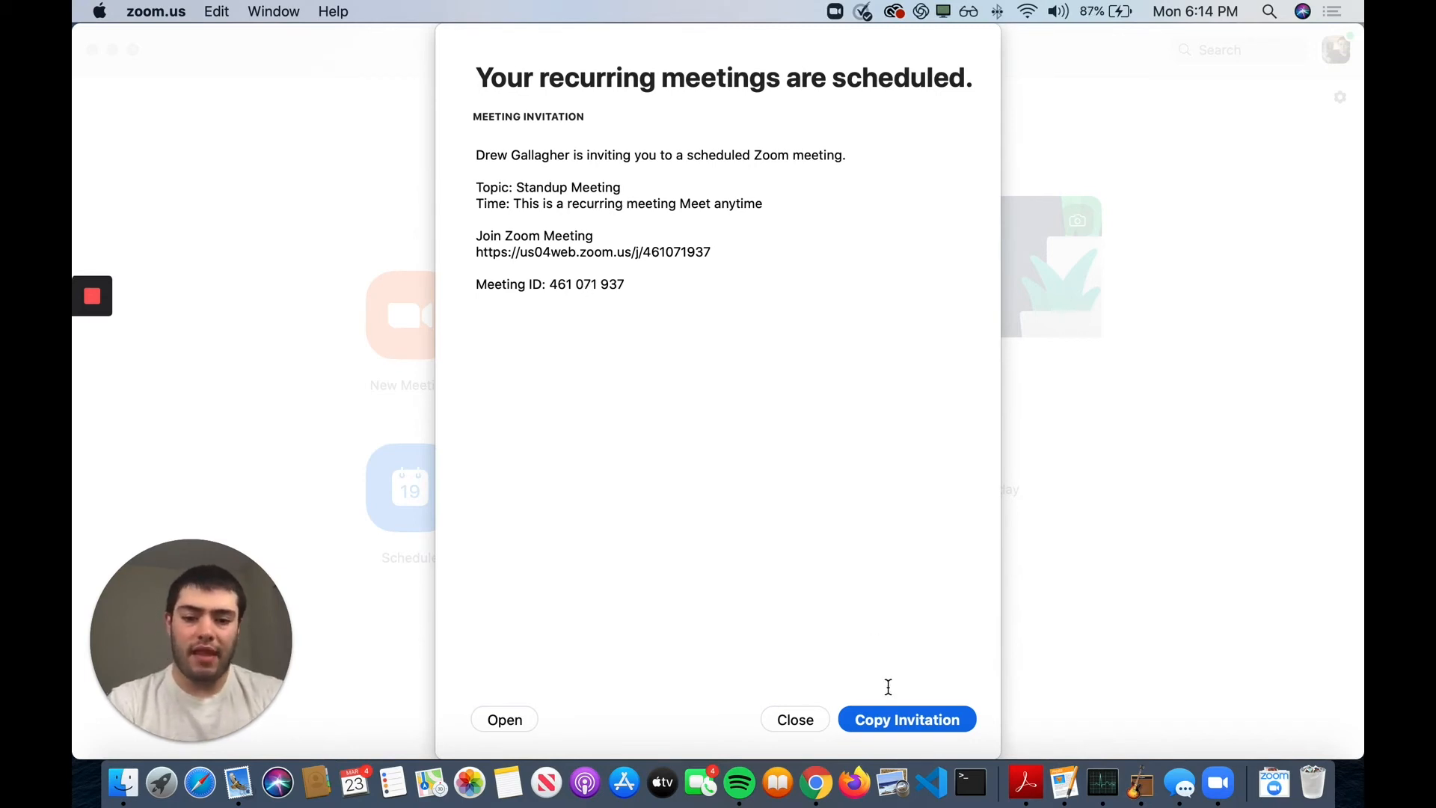
left_click(878, 710)
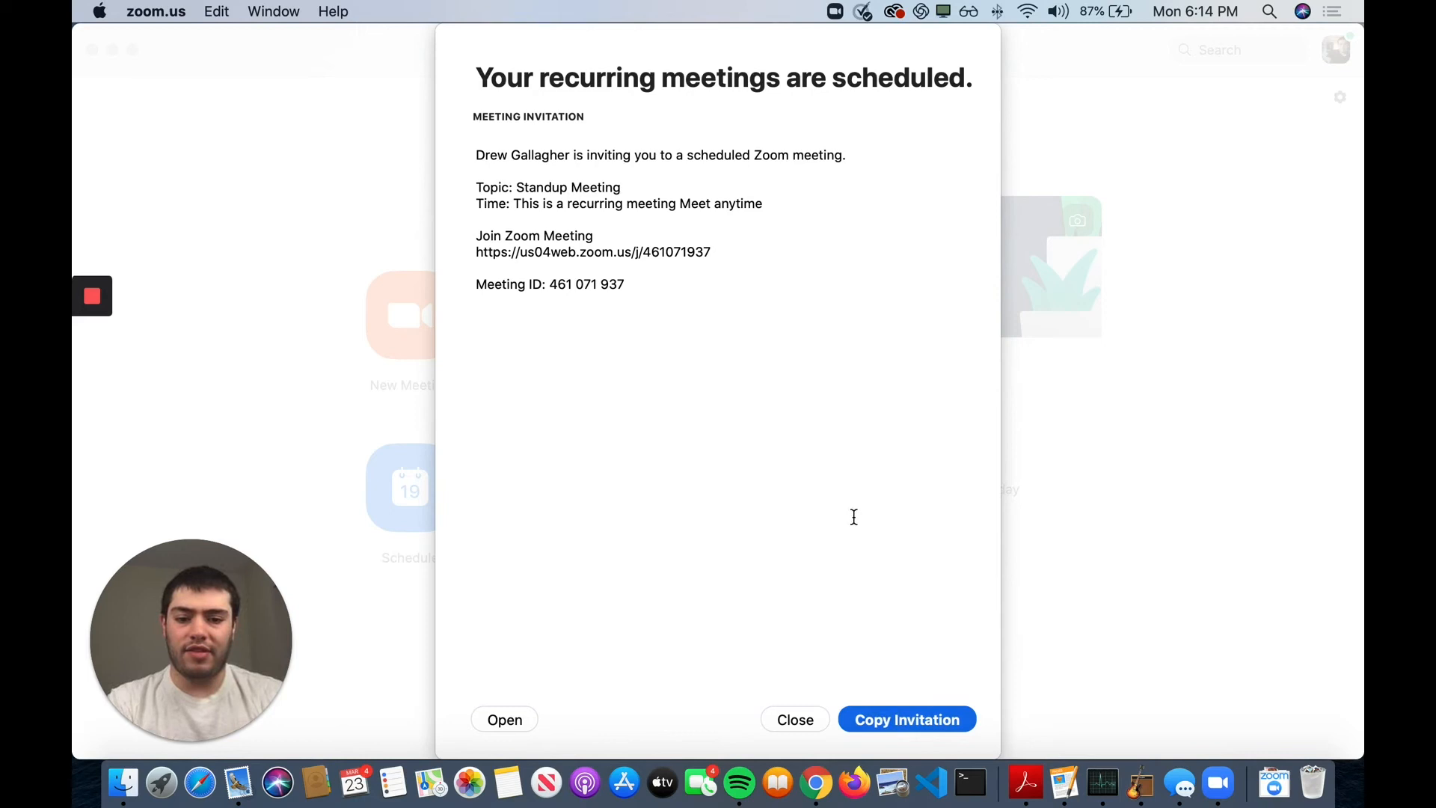
left_click(859, 718)
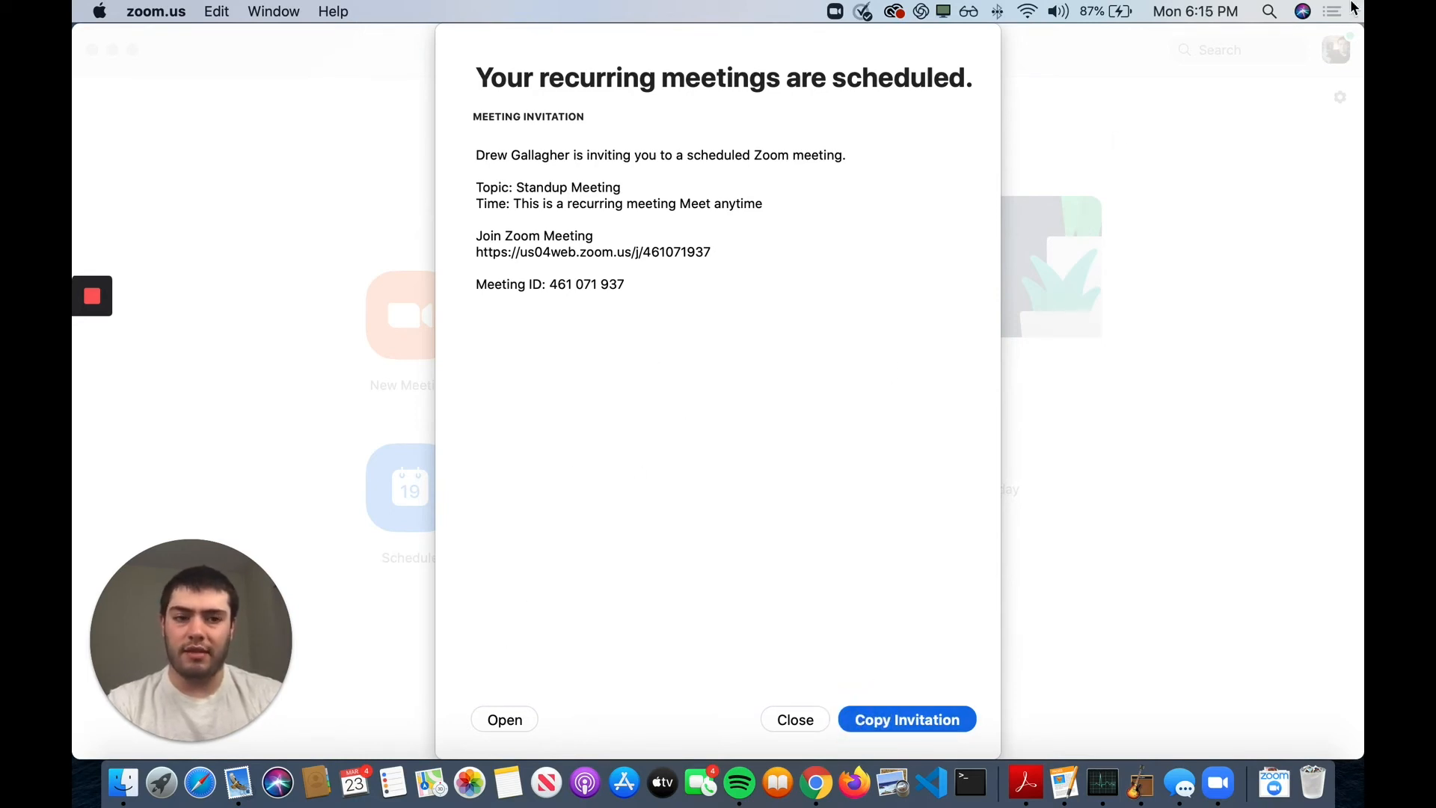
Switch to TextEdit and paste the copied meeting invitation into a new document
left_click(1274, 10)
type("tex")
key("Return")
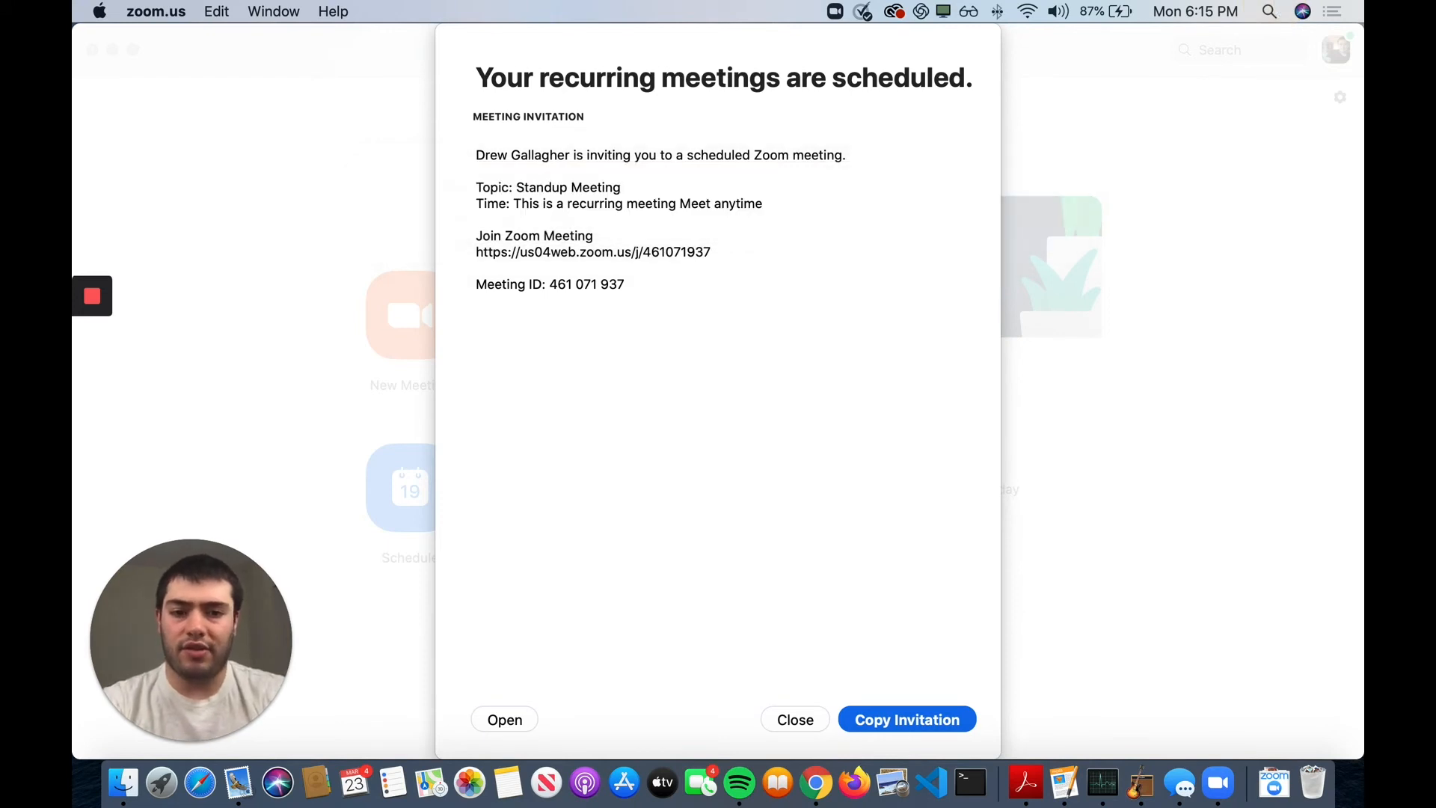
key("super+n")
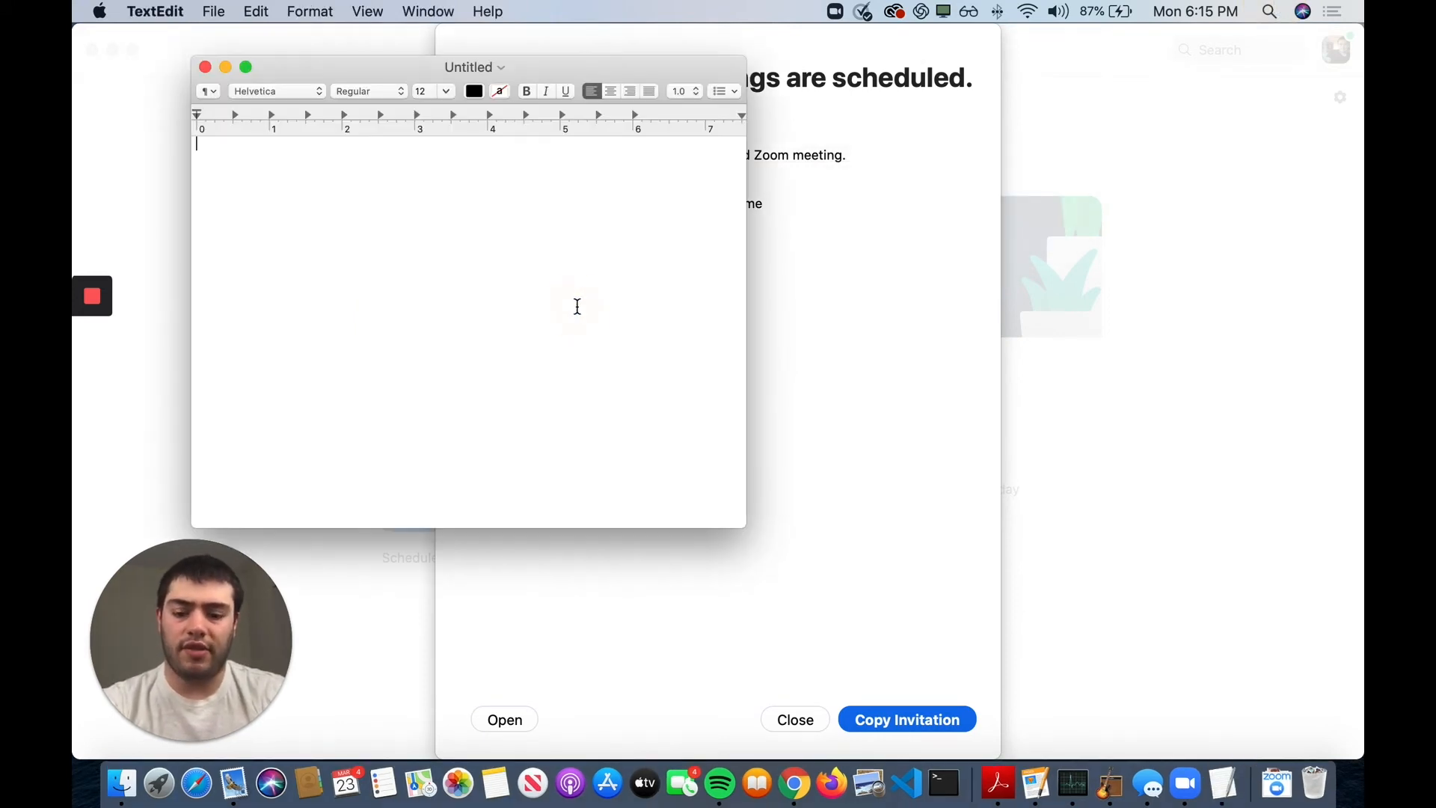
key("super+v")
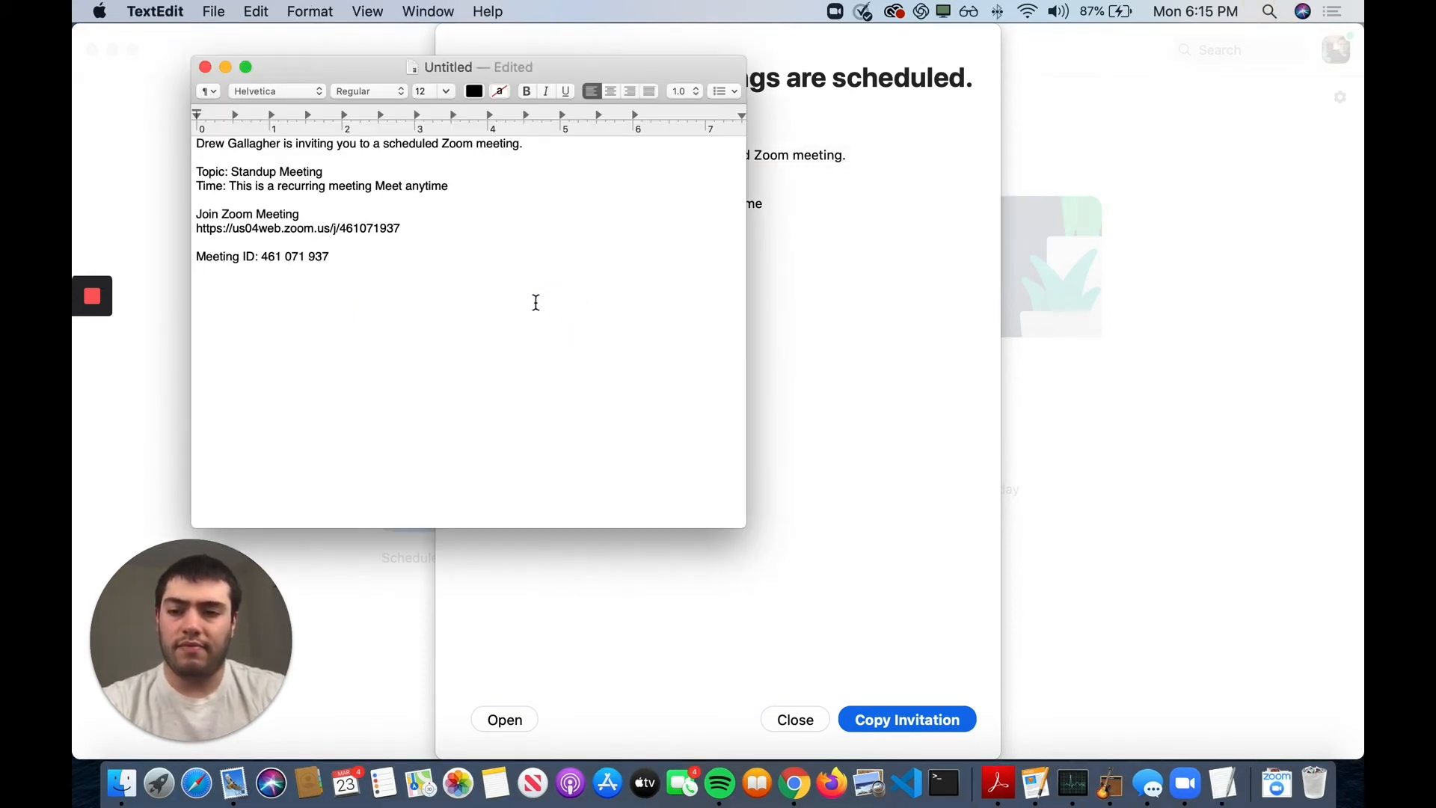
left_click_drag(532, 303, 232, 168)
left_click(259, 195)
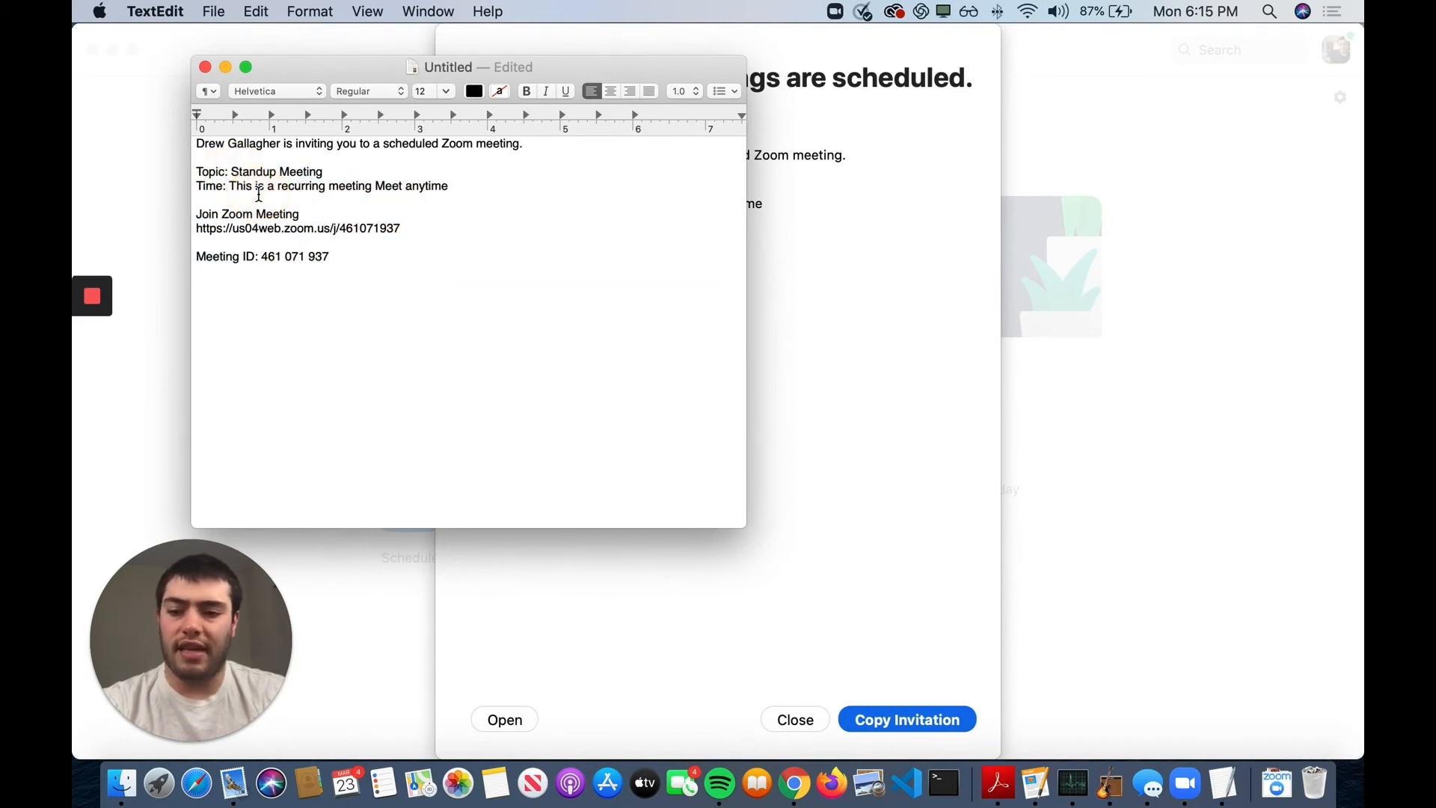
left_click(221, 238)
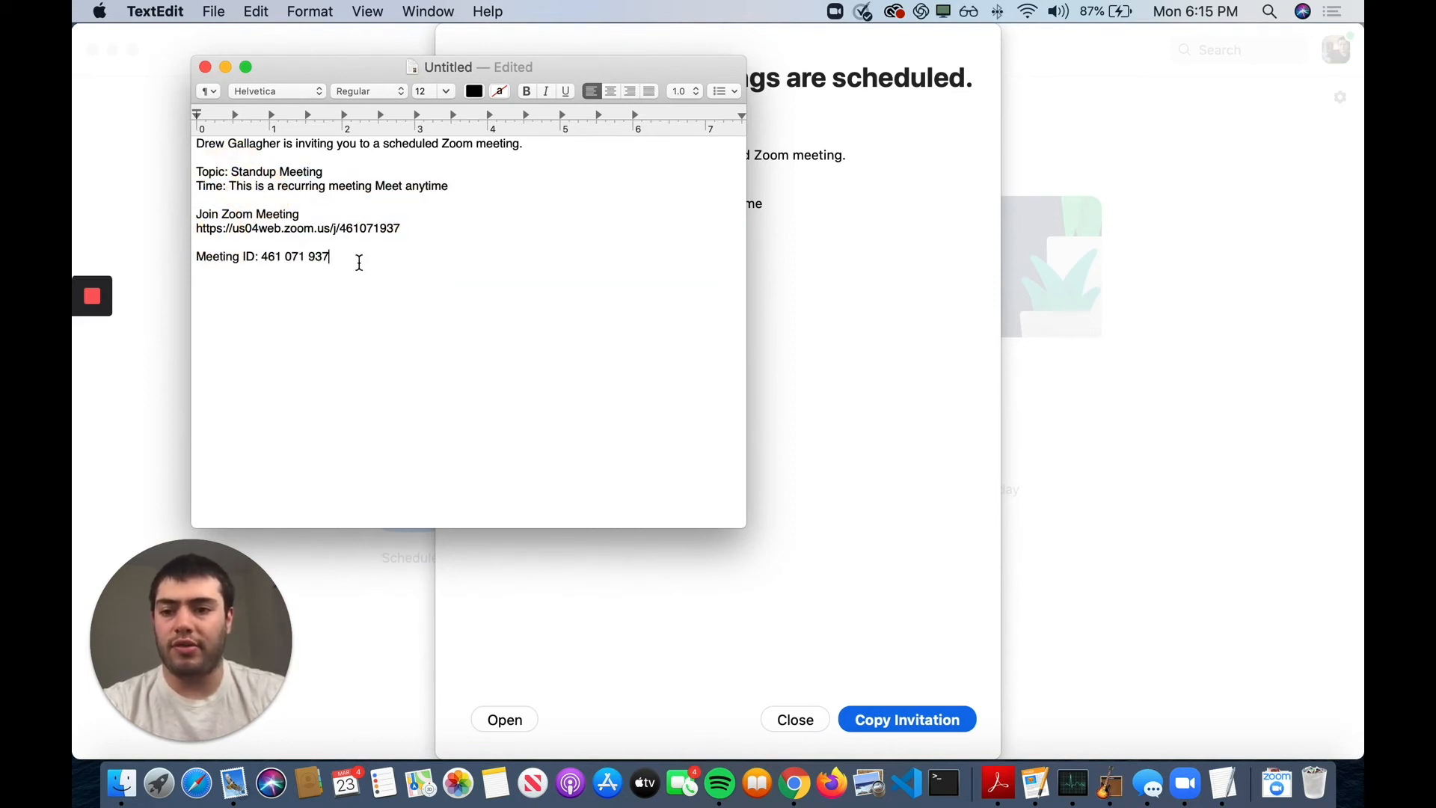
Look over the invitation text and its join link in the TextEdit document, and close the document
left_click_drag(359, 257, 142, 170)
left_click(297, 201)
left_click_drag(341, 261, 173, 139)
left_click(283, 211)
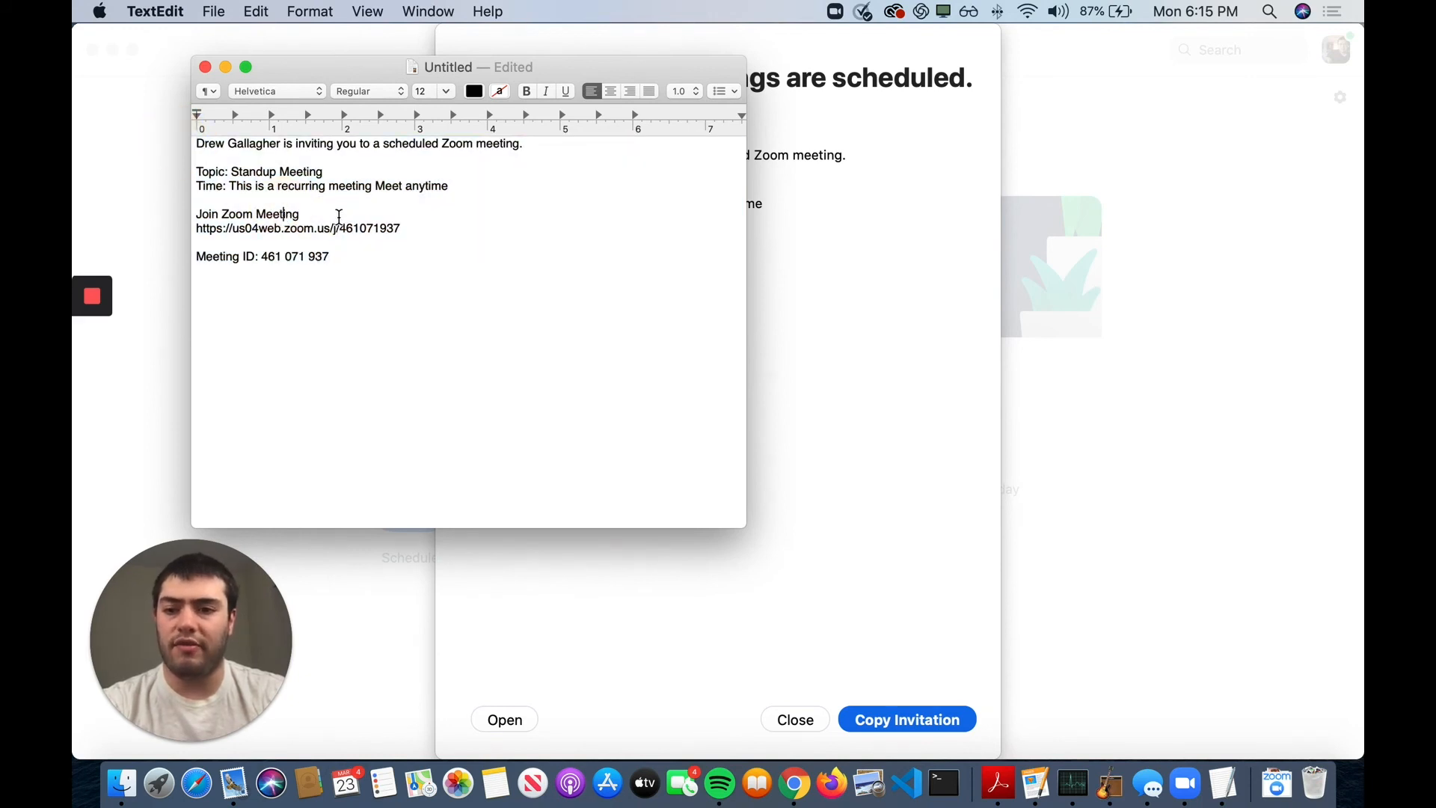
triple_click(305, 230)
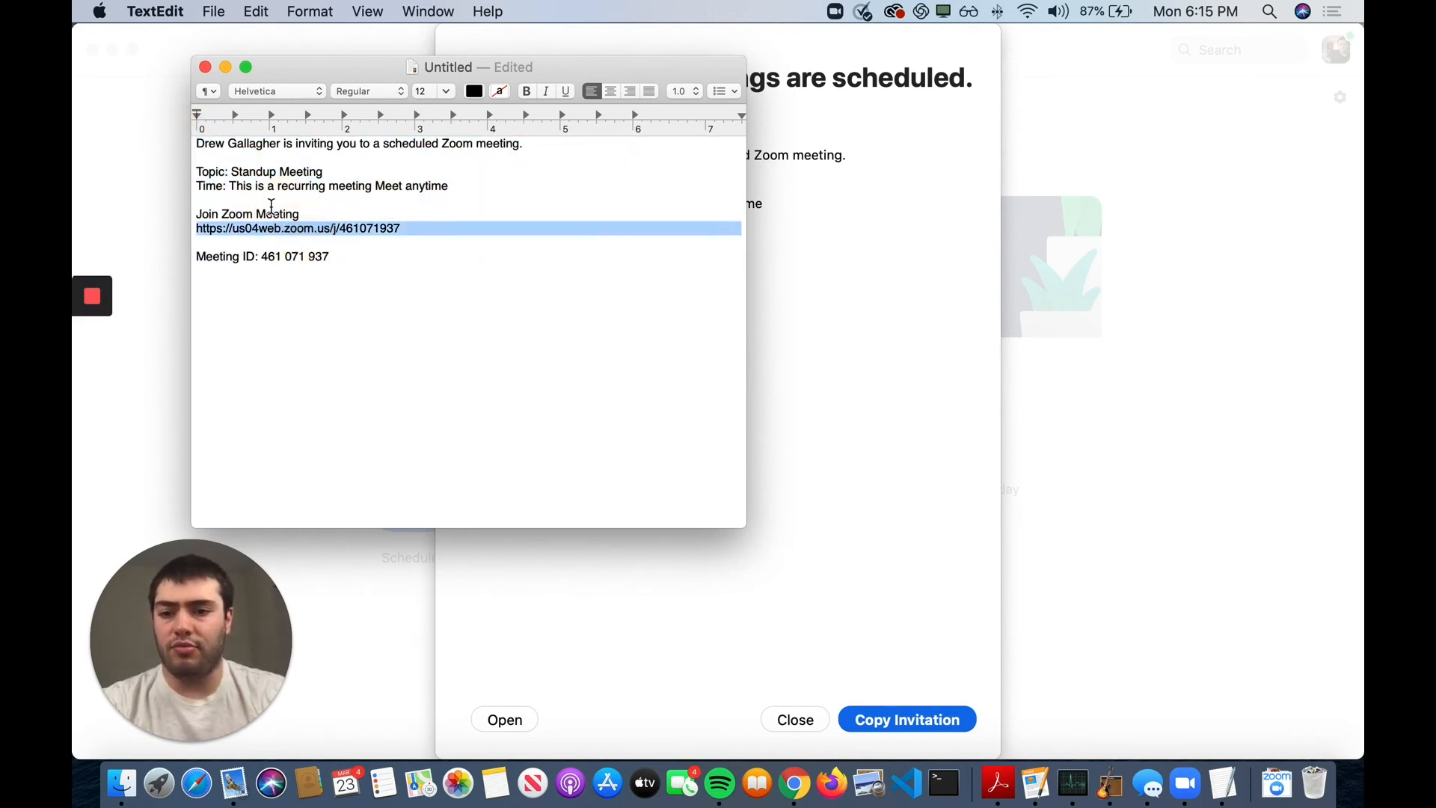
left_click(204, 66)
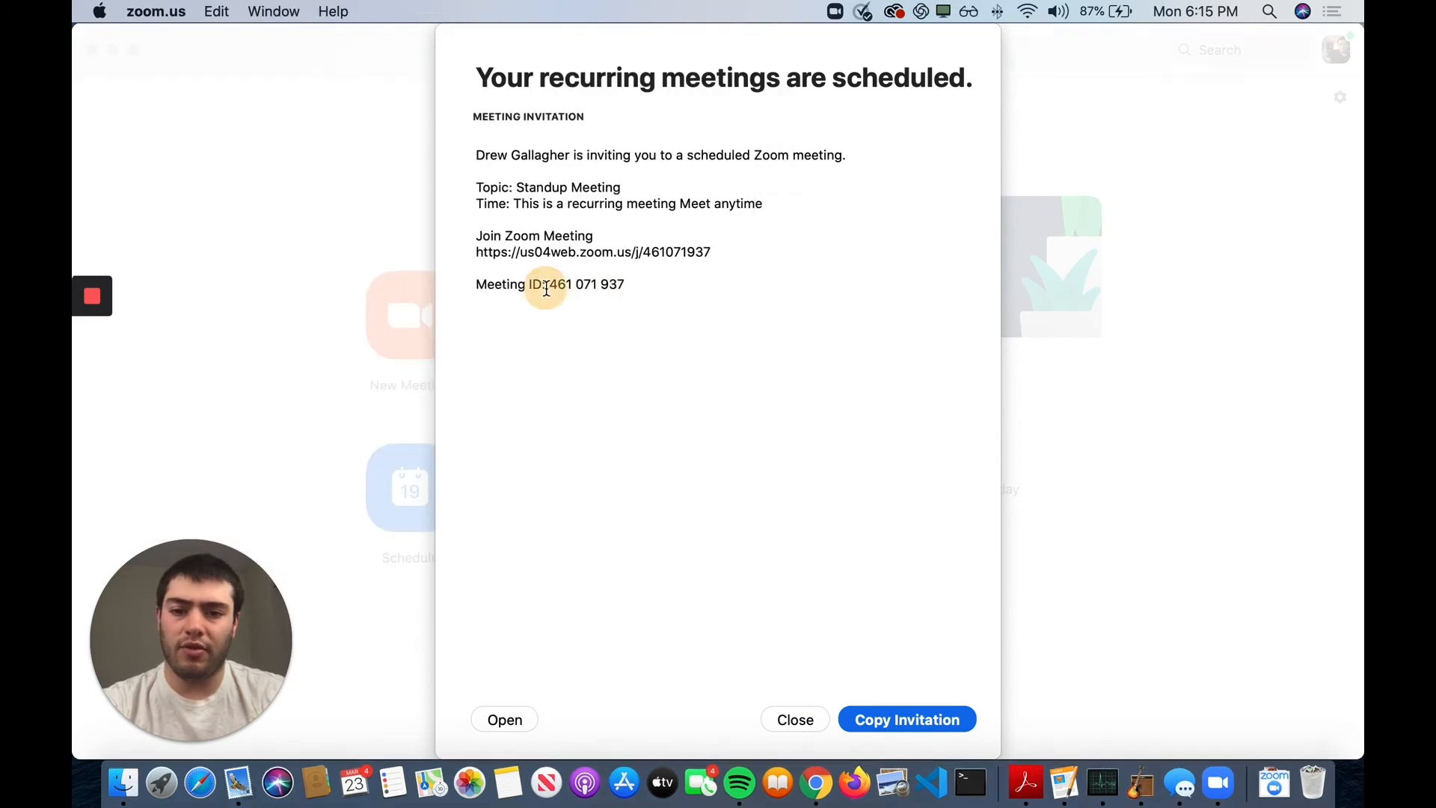
Compare the meeting ID in Zoom's invitation with the number at the end of the join link
left_click_drag(547, 285, 641, 285)
double_click(699, 253)
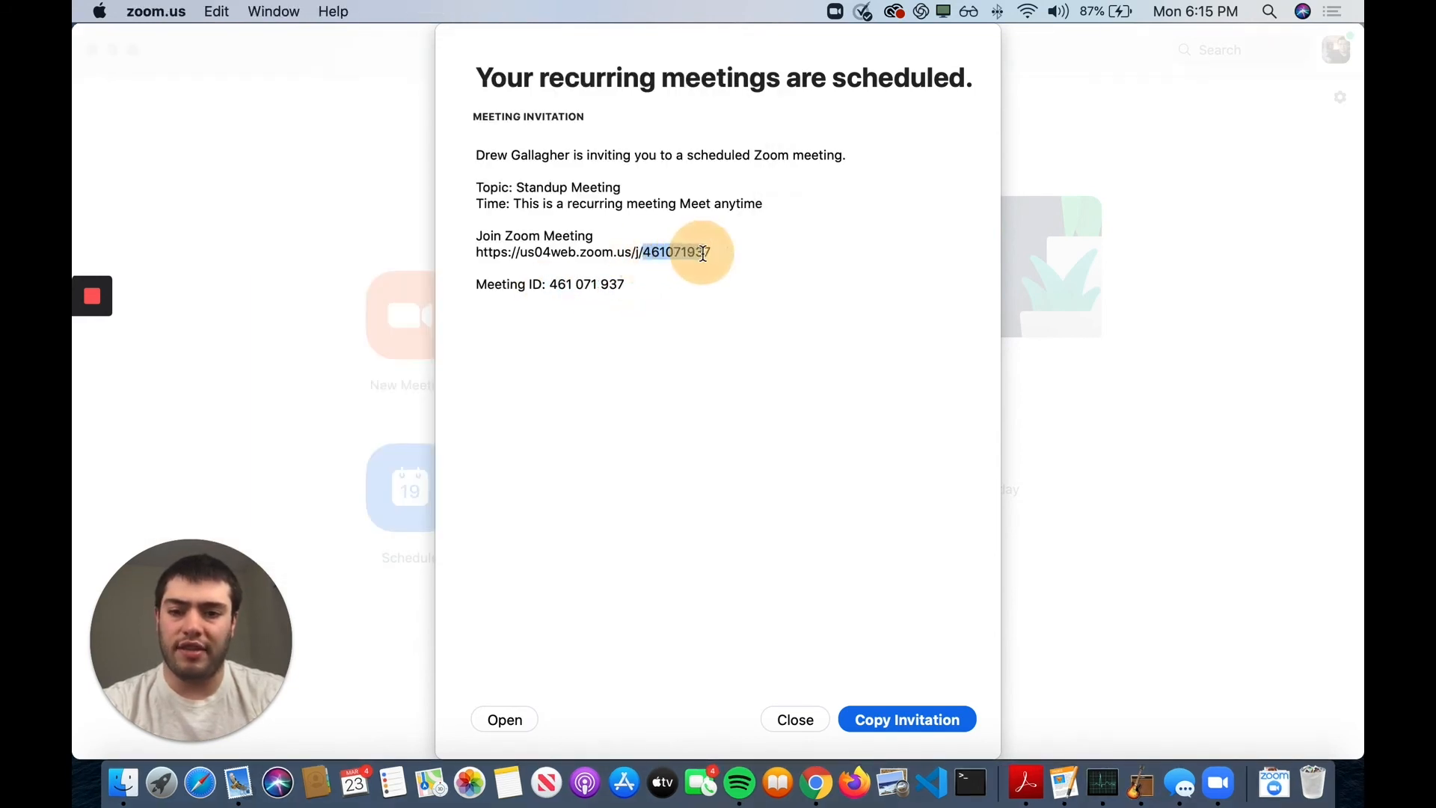
left_click(728, 253)
Open the scheduled meeting in Calendar and check the calendar choices for adding the new event
left_click(490, 712)
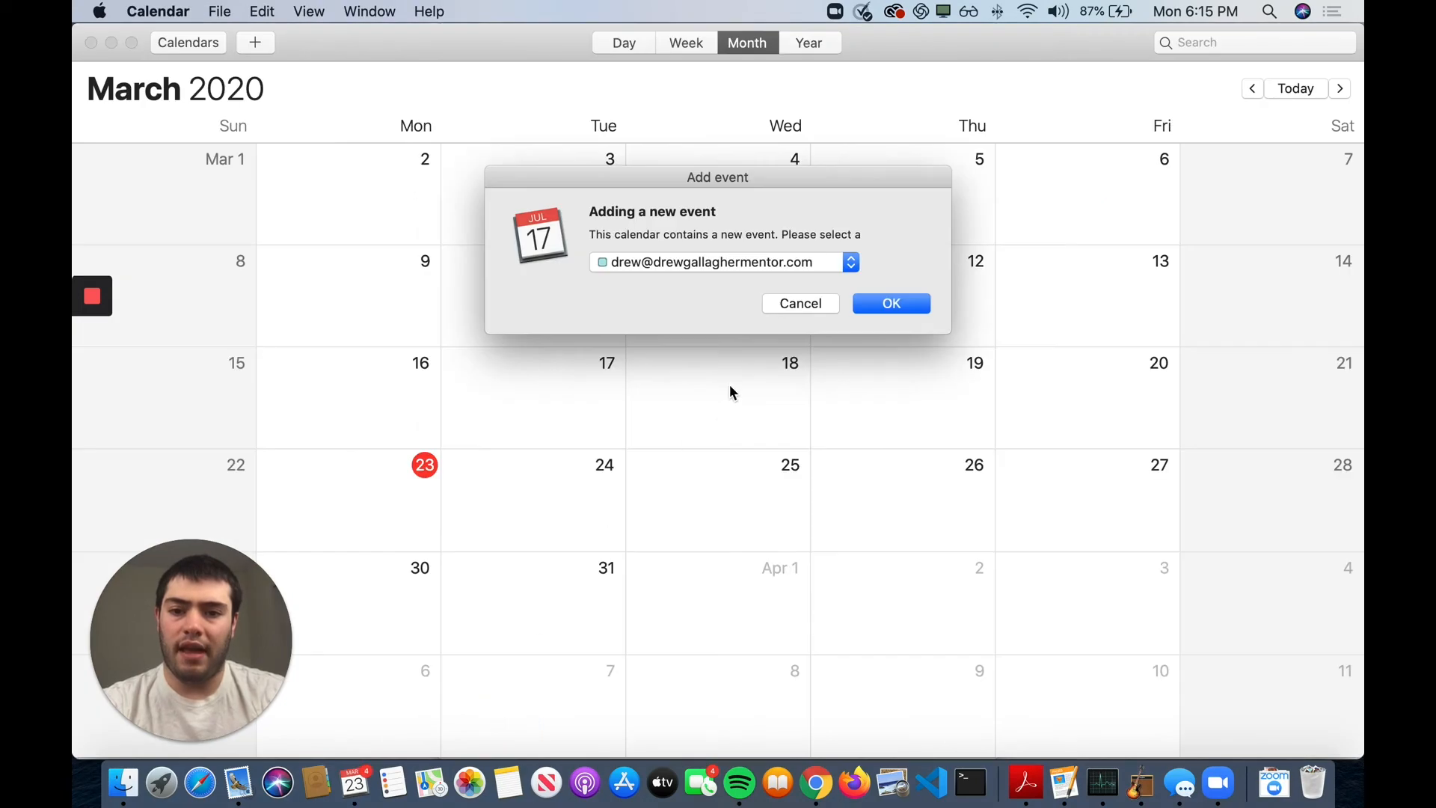
left_click(849, 265)
left_click(838, 264)
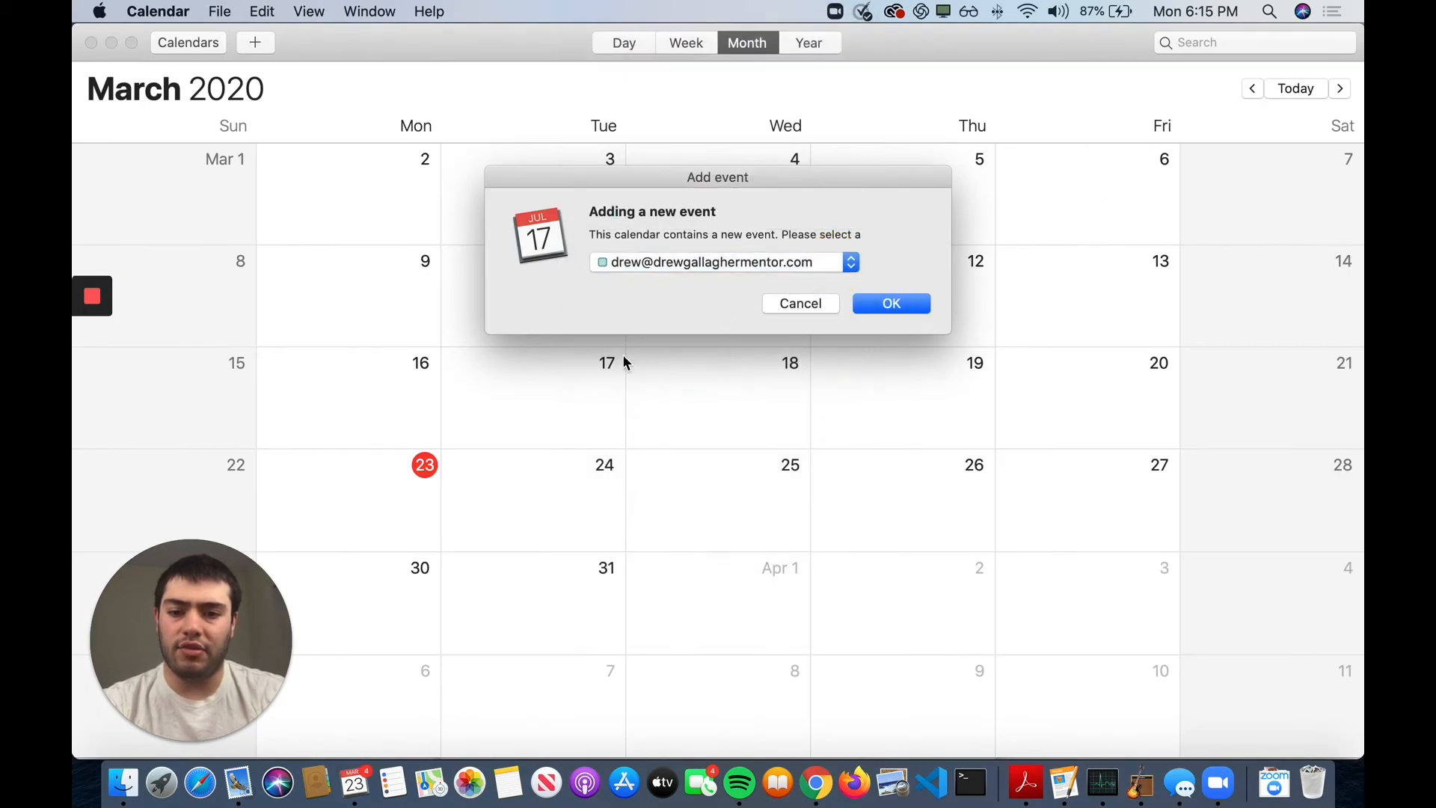